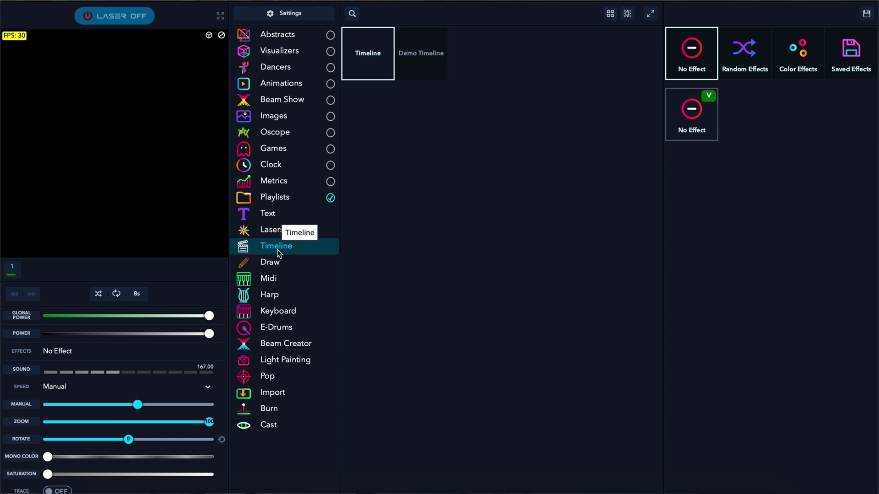
Step: Open the saved timeline "tiger" from the Timeline folder for editing
{"action": "left_click", "coordinate": [373, 57]}
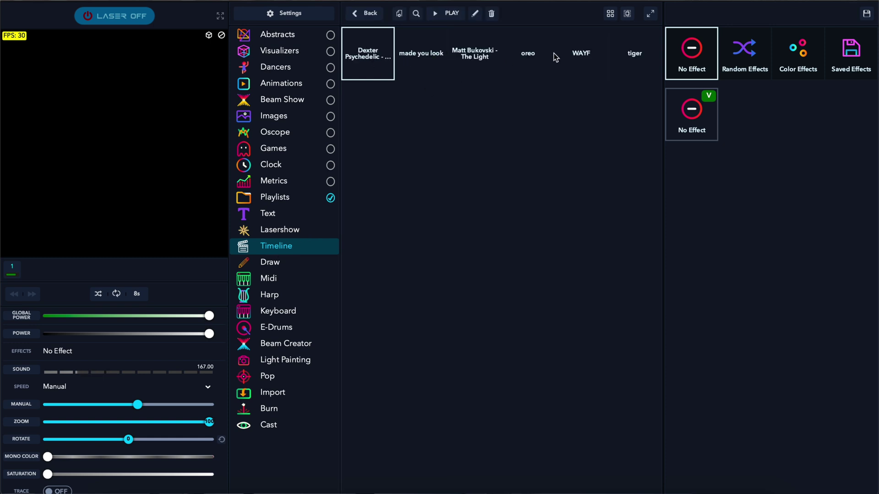
{"action": "left_click", "coordinate": [633, 62]}
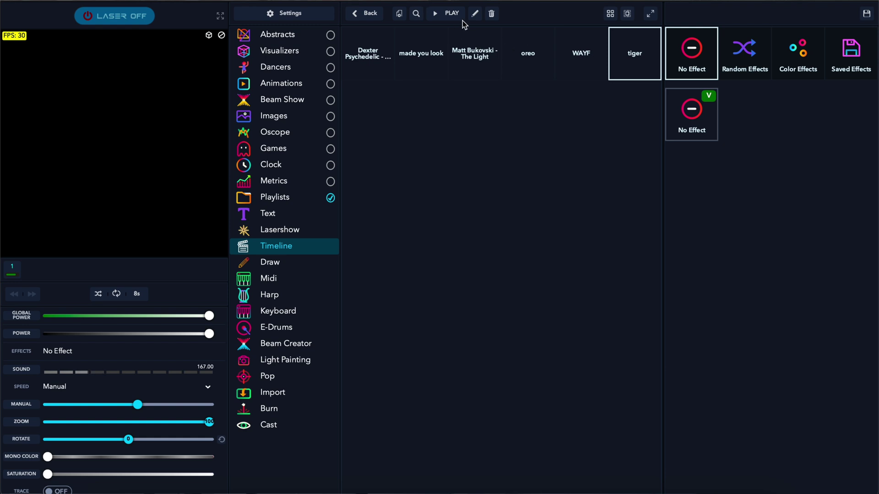
{"action": "left_click", "coordinate": [476, 16]}
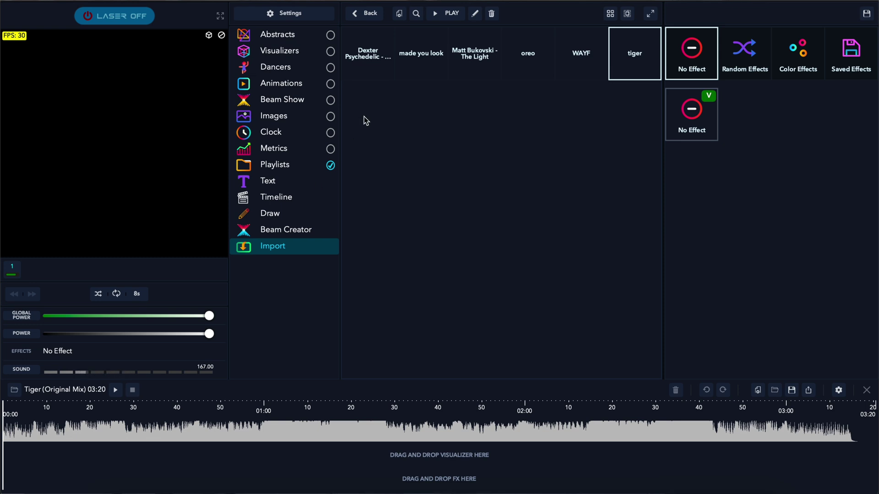
Step: Open the drawing editor, turn the laser on and draw a three-segment rainbow zigzag across the middle of the canvas
{"action": "left_click", "coordinate": [286, 213]}
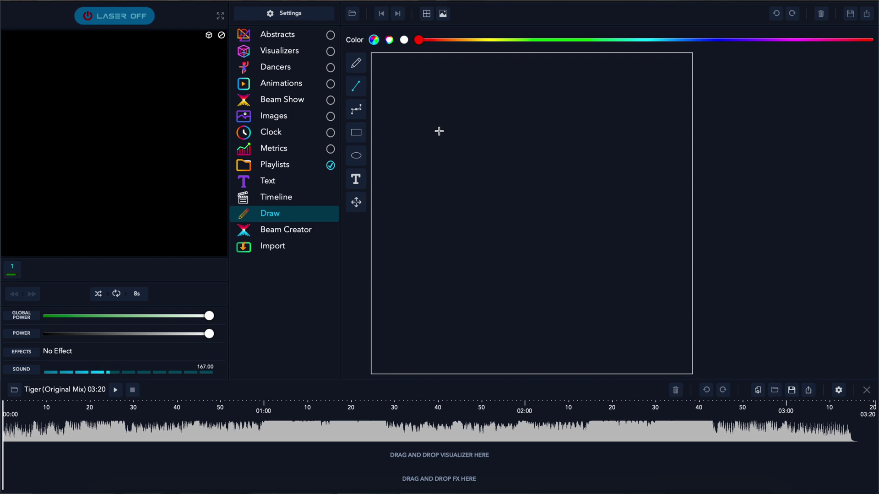
{"action": "key", "text": "space"}
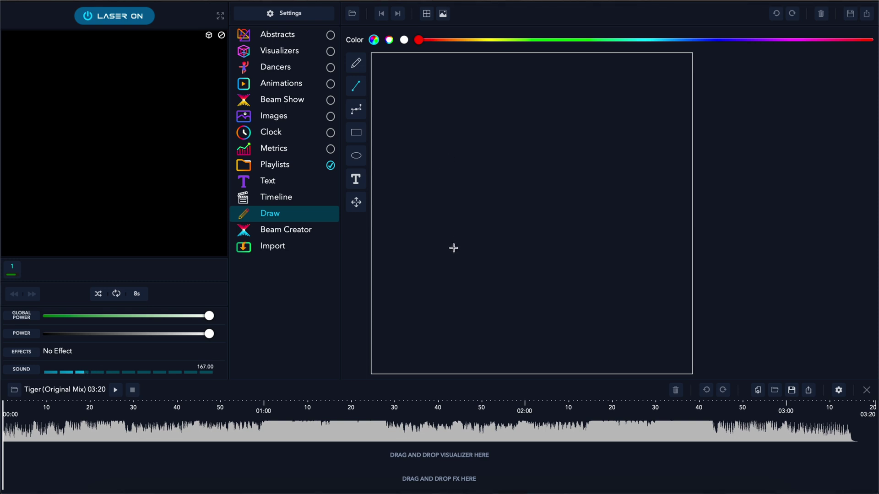
{"action": "left_click", "coordinate": [453, 247]}
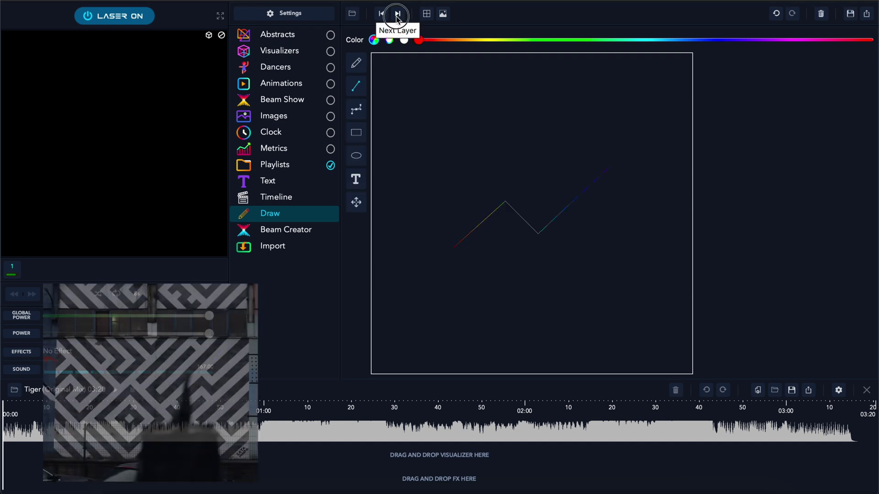
Step: Set the zigzag layer's line drawing style to Snakes and return to the canvas
{"action": "left_click", "coordinate": [427, 14]}
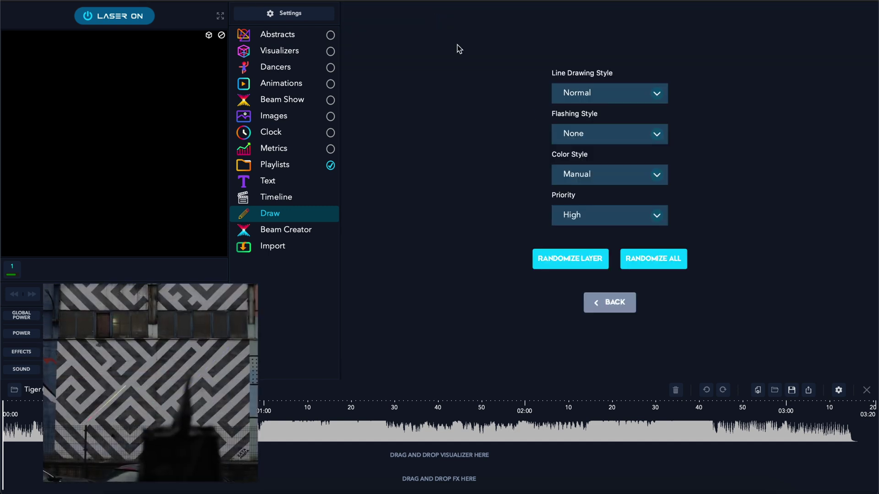
{"action": "left_click", "coordinate": [590, 93]}
{"action": "left_click", "coordinate": [585, 163]}
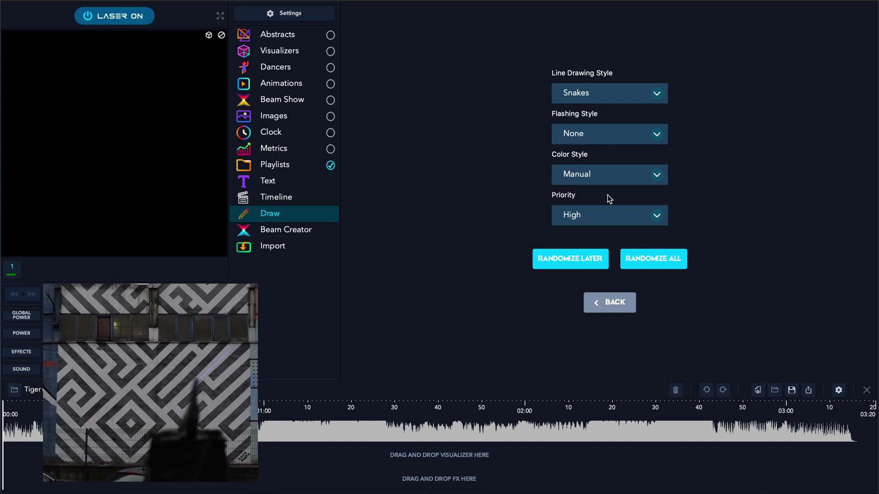
{"action": "left_click", "coordinate": [602, 303]}
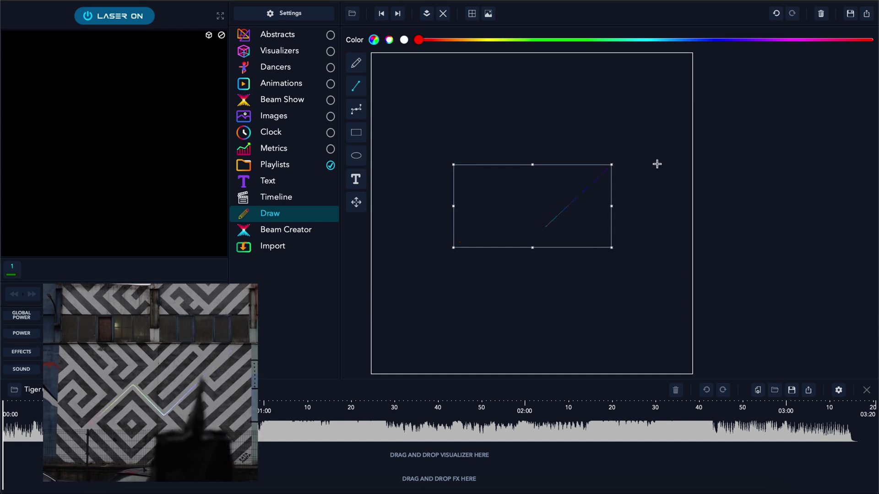
Step: Save the Snakes-style zigzag as Drawing 4 and clear the canvas
{"action": "left_click", "coordinate": [851, 14]}
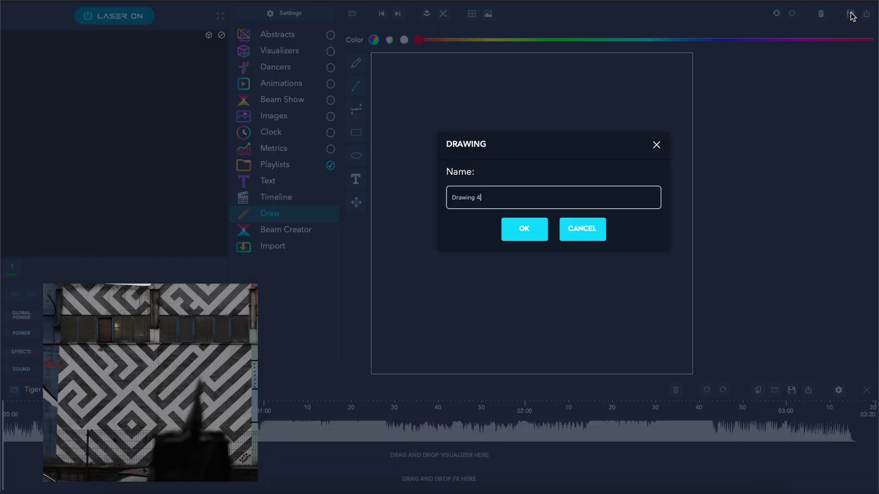
{"action": "left_click", "coordinate": [533, 236]}
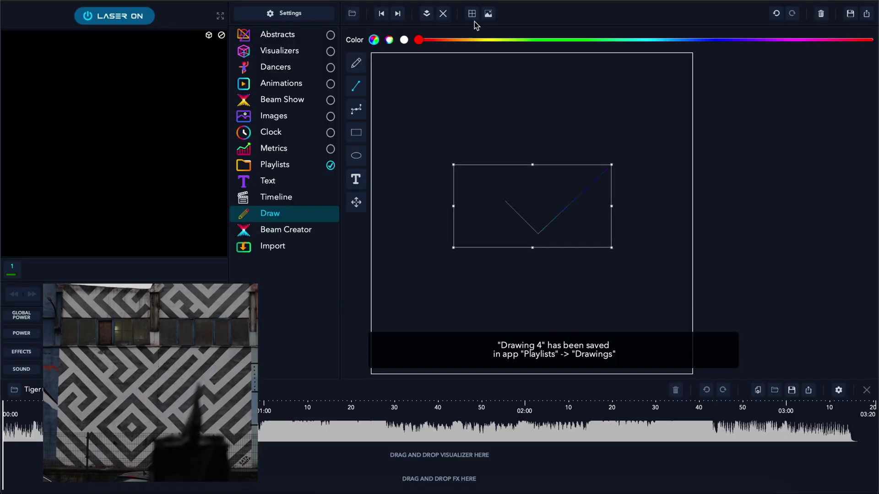
{"action": "left_click", "coordinate": [814, 16]}
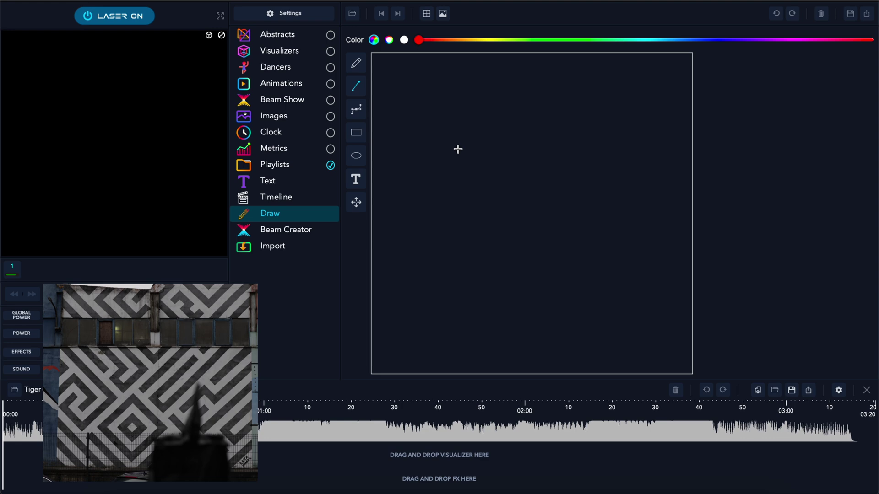
Step: Draw a five-segment rainbow line following the wall's maze pattern and save it as Drawing 5
{"action": "mouse_move", "coordinate": [625, 173]}
{"action": "left_mouse_down"}
{"action": "mouse_move", "coordinate": [514, 212]}
{"action": "mouse_move", "coordinate": [506, 200]}
{"action": "mouse_move", "coordinate": [546, 162]}
{"action": "left_mouse_up"}
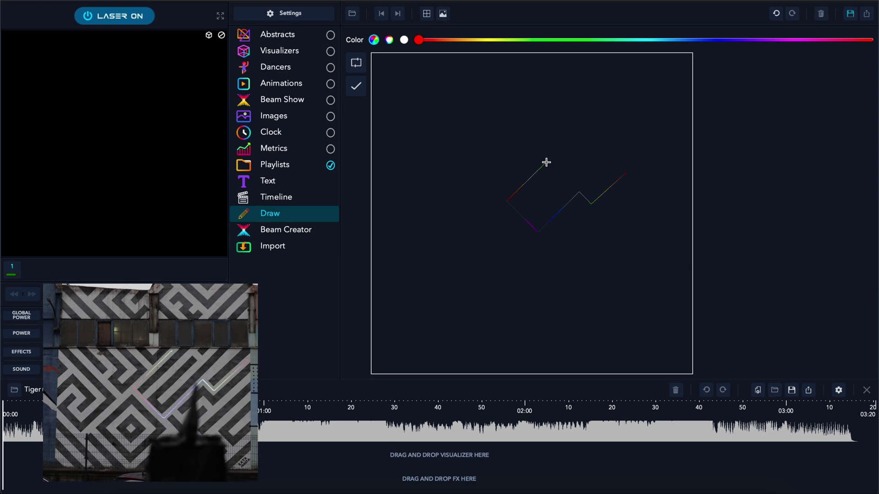
{"action": "left_click", "coordinate": [356, 86]}
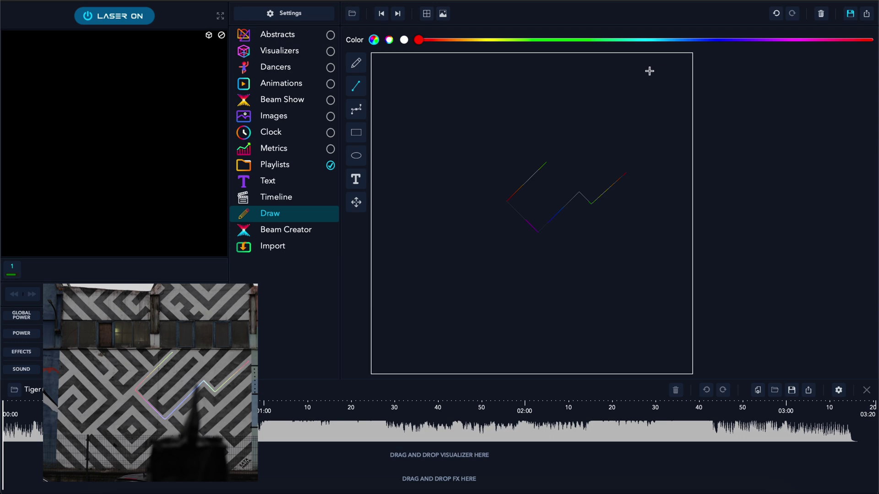
{"action": "left_click", "coordinate": [851, 17]}
{"action": "left_click", "coordinate": [532, 231]}
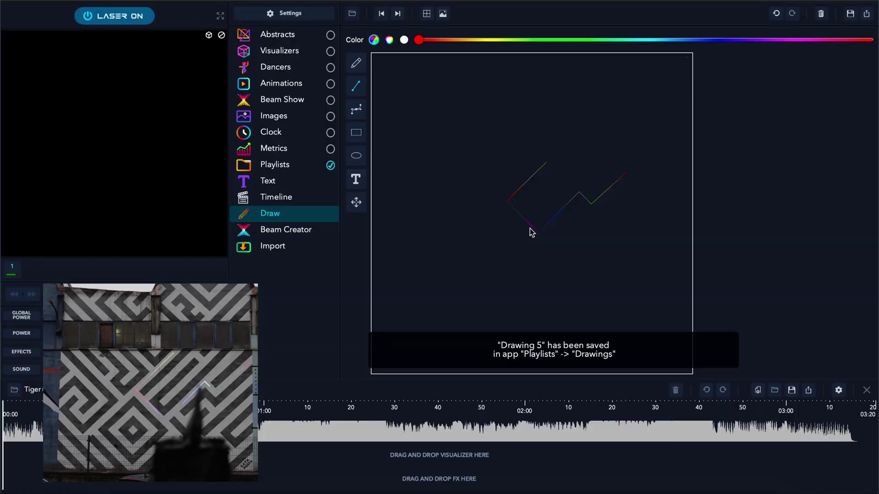
Step: Select the five-segment line's layer and set its line drawing style to Snakes
{"action": "left_click", "coordinate": [397, 13]}
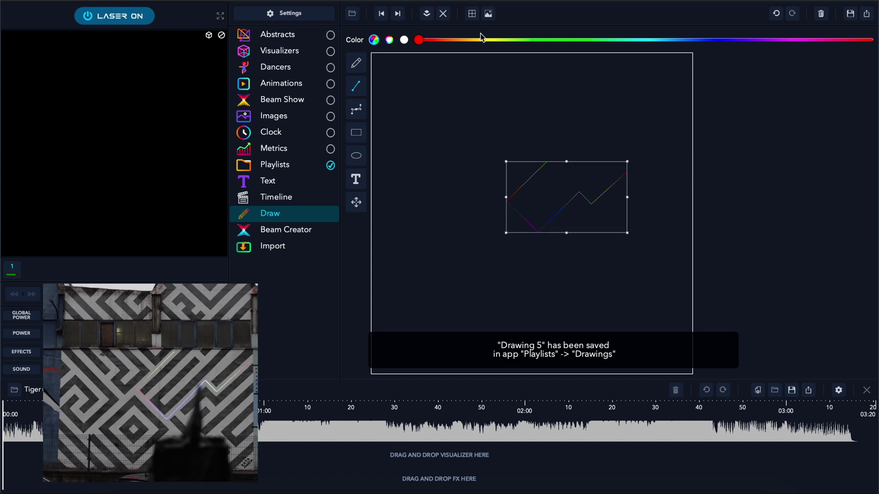
{"action": "left_click", "coordinate": [426, 14]}
{"action": "left_click", "coordinate": [577, 91]}
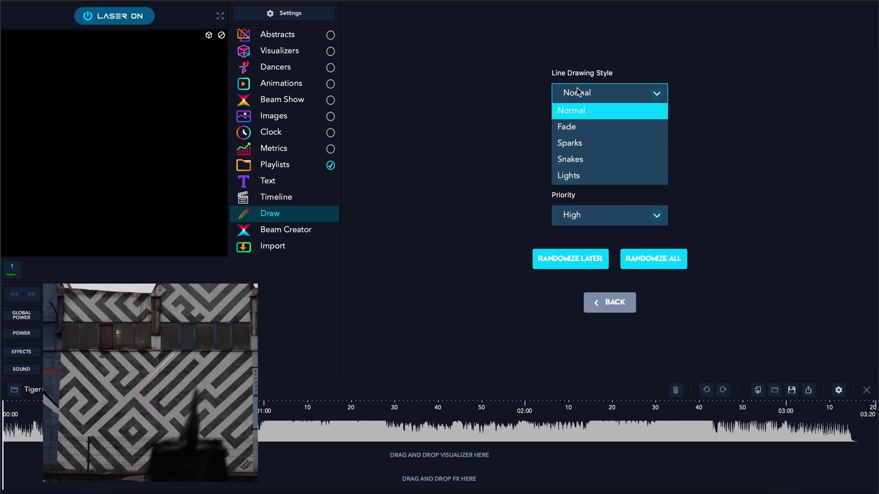
{"action": "left_click", "coordinate": [581, 161]}
{"action": "left_click", "coordinate": [603, 300]}
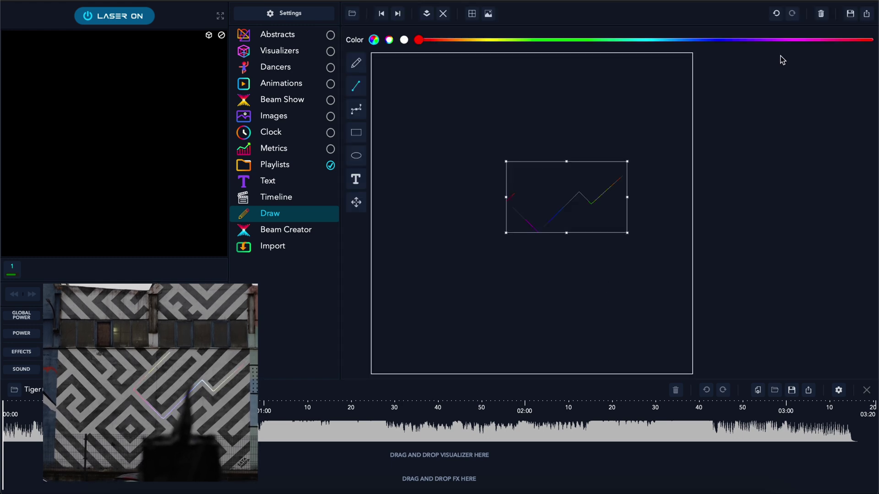
Step: Save the Snakes-style version of the five-segment line as Drawing 6 and clear the canvas
{"action": "left_click", "coordinate": [849, 14]}
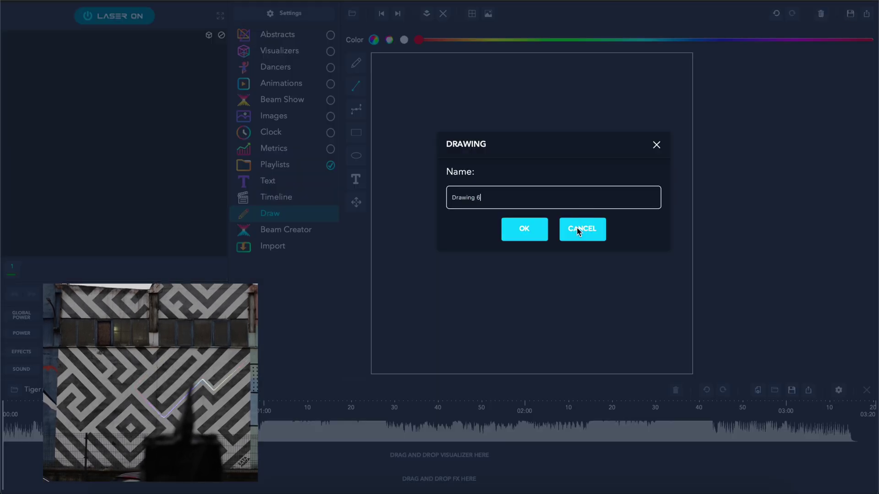
{"action": "left_click", "coordinate": [524, 229]}
{"action": "left_click", "coordinate": [821, 14]}
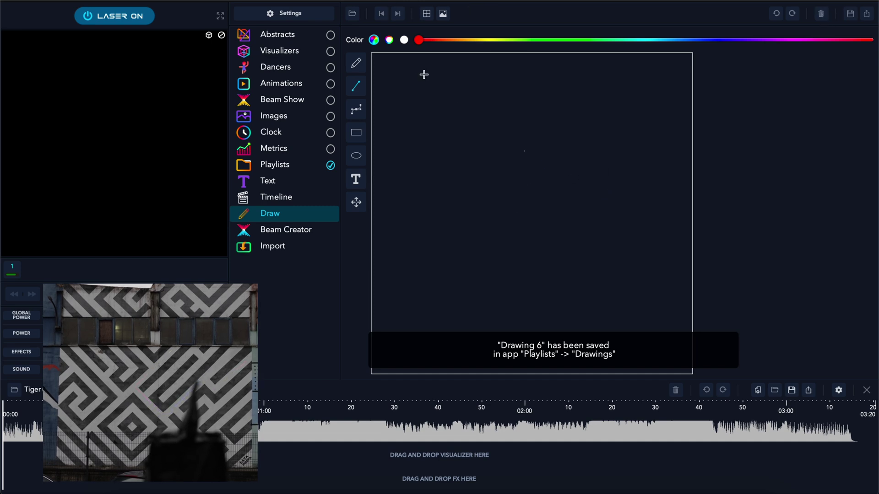
Step: Switch the drawing color to white and draw a short diagonal line in the upper part of the canvas
{"action": "left_click", "coordinate": [403, 40]}
{"action": "left_click", "coordinate": [585, 123]}
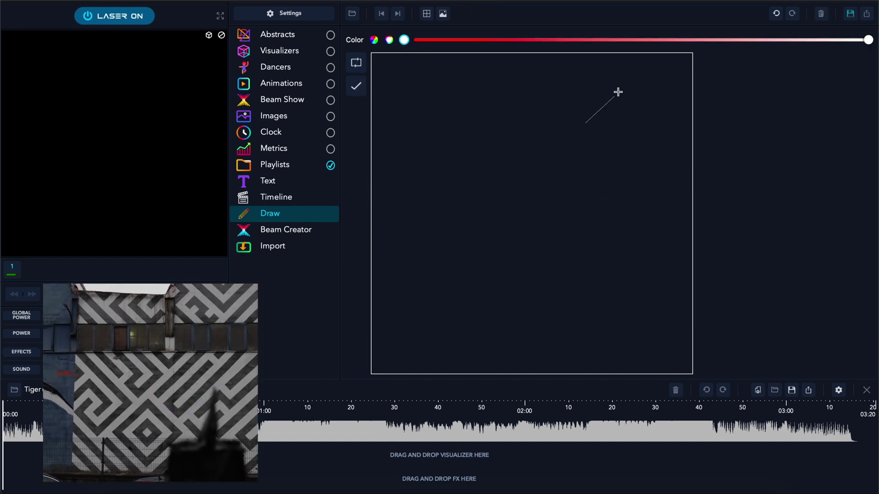
{"action": "left_click", "coordinate": [628, 81]}
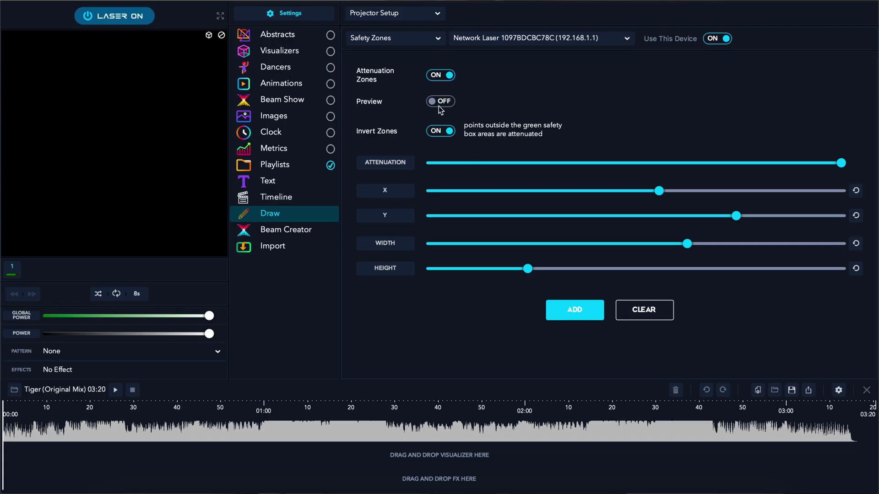
Step: Turn on the preview of the attenuation safety zones for the network laser
{"action": "left_click", "coordinate": [437, 105]}
{"action": "mouse_move", "coordinate": [660, 194]}
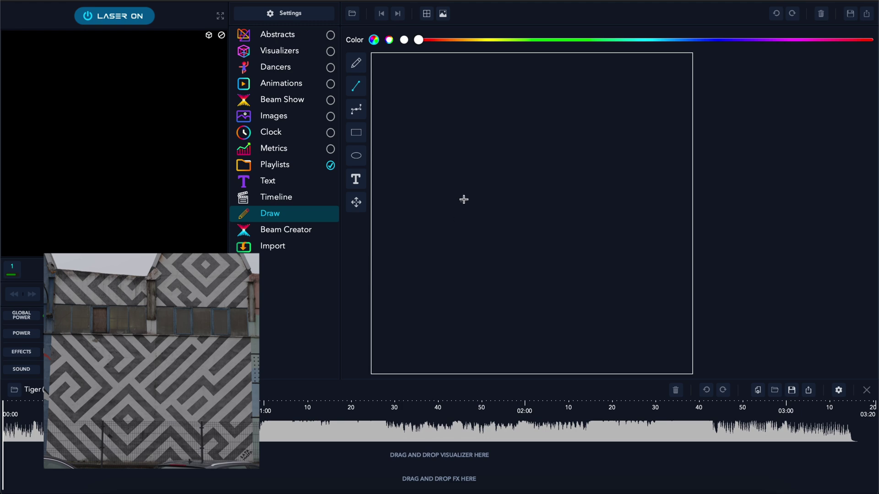
Step: Draw a white two-segment V shape along the wall pattern and finish the line
{"action": "left_click", "coordinate": [455, 222]}
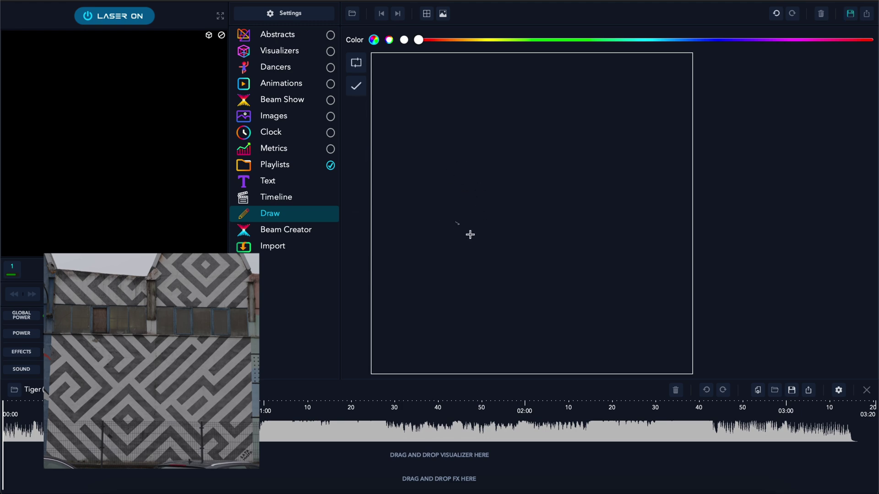
{"action": "left_click", "coordinate": [502, 273]}
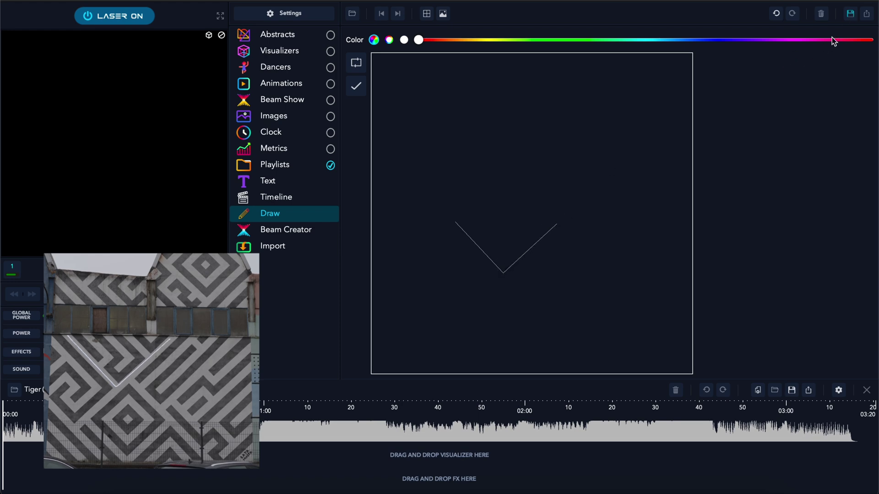
{"action": "left_click", "coordinate": [852, 17]}
{"action": "left_click", "coordinate": [352, 93]}
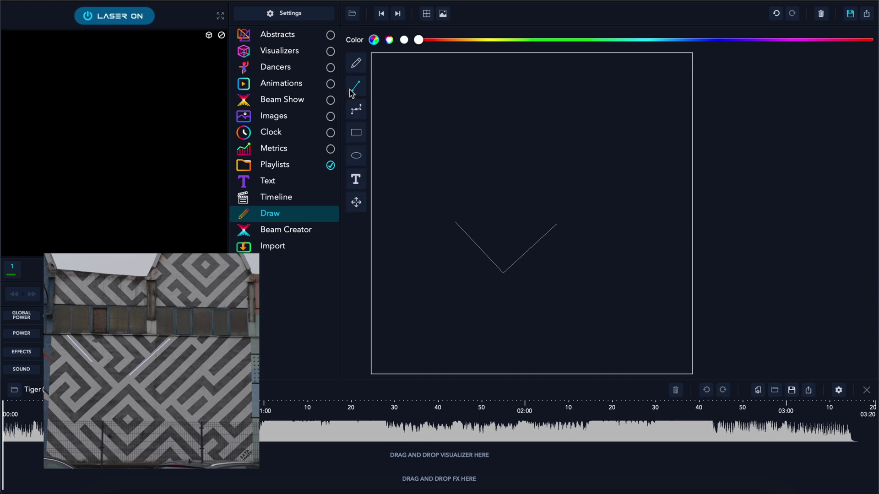
Step: Save the V shape as Drawing 1 and clear the canvas
{"action": "left_click", "coordinate": [851, 14]}
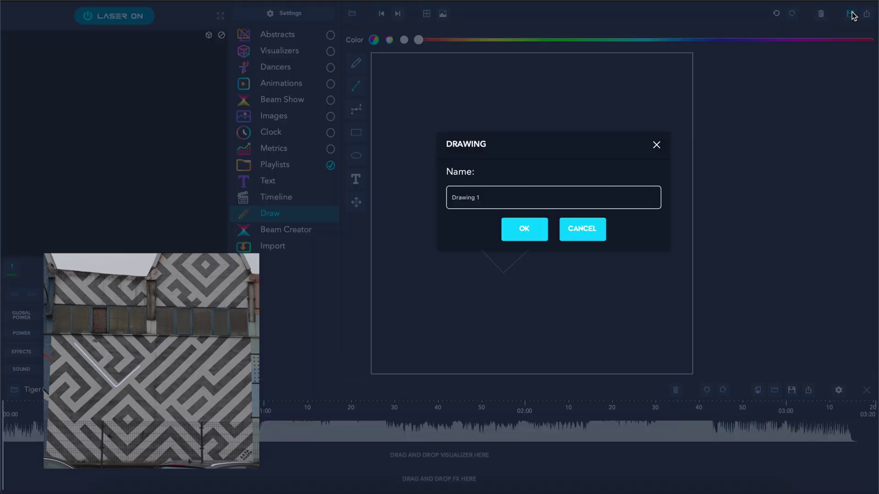
{"action": "left_click", "coordinate": [526, 229]}
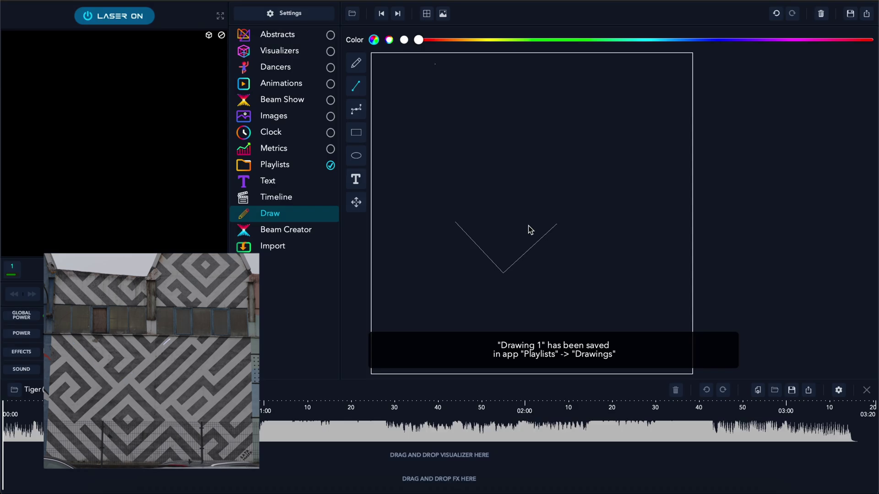
{"action": "left_click", "coordinate": [823, 15]}
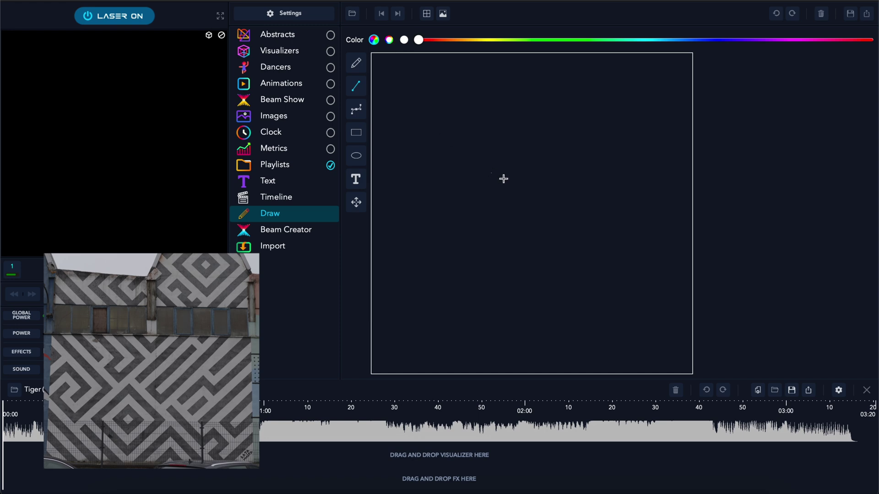
Step: Draw a white three-segment angular line with its two ends pointing up to the right, and save it as Drawing 2
{"action": "left_click", "coordinate": [558, 223]}
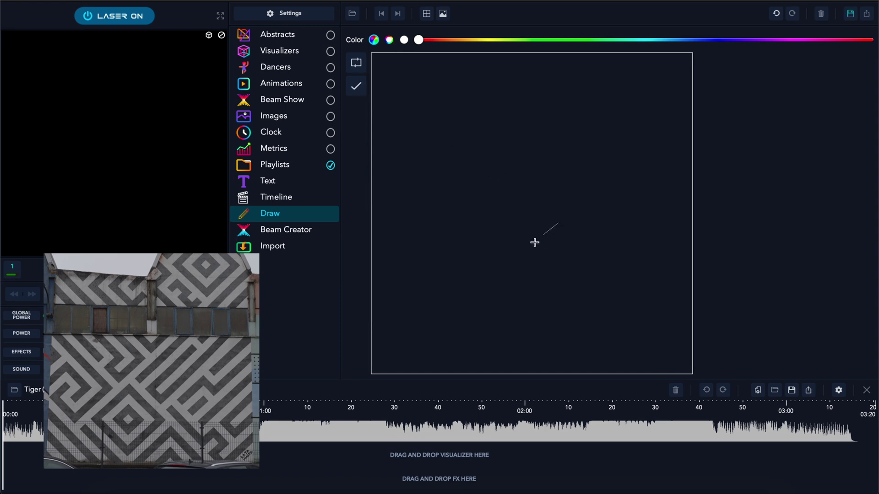
{"action": "left_click", "coordinate": [514, 265]}
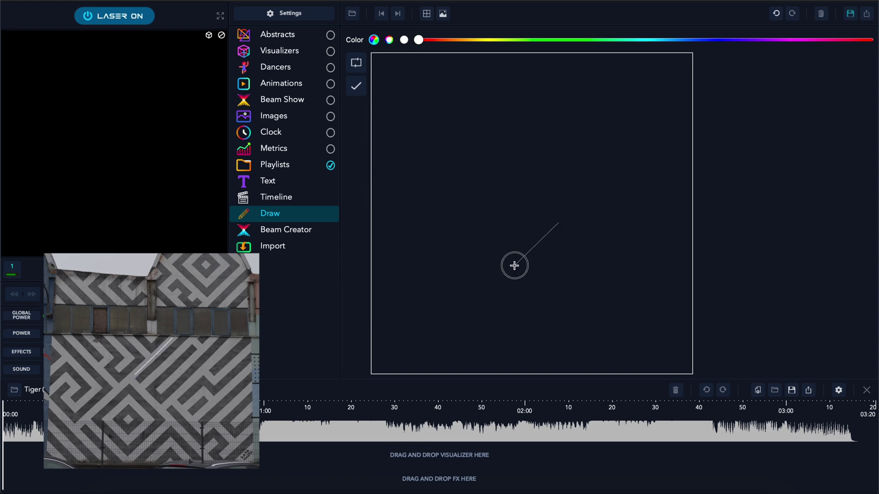
{"action": "left_click", "coordinate": [546, 297]}
{"action": "left_click", "coordinate": [622, 224]}
{"action": "left_click", "coordinate": [356, 86]}
{"action": "left_click", "coordinate": [850, 13]}
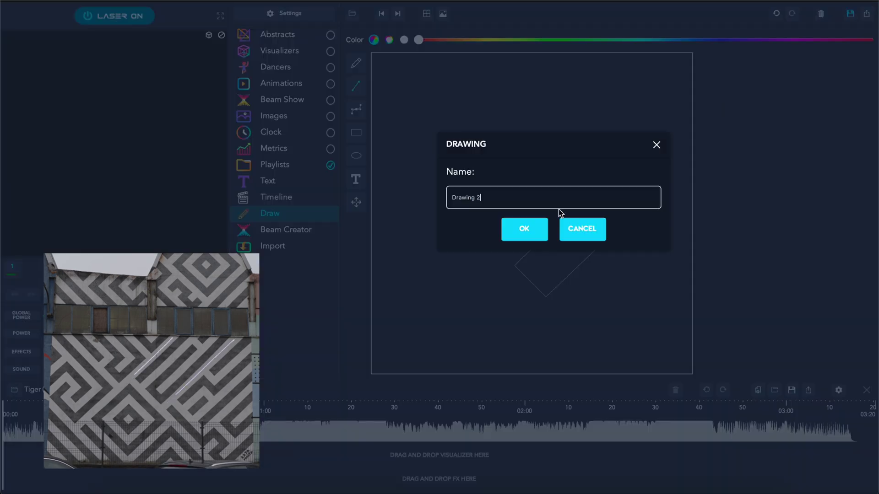
{"action": "key", "text": "Return"}
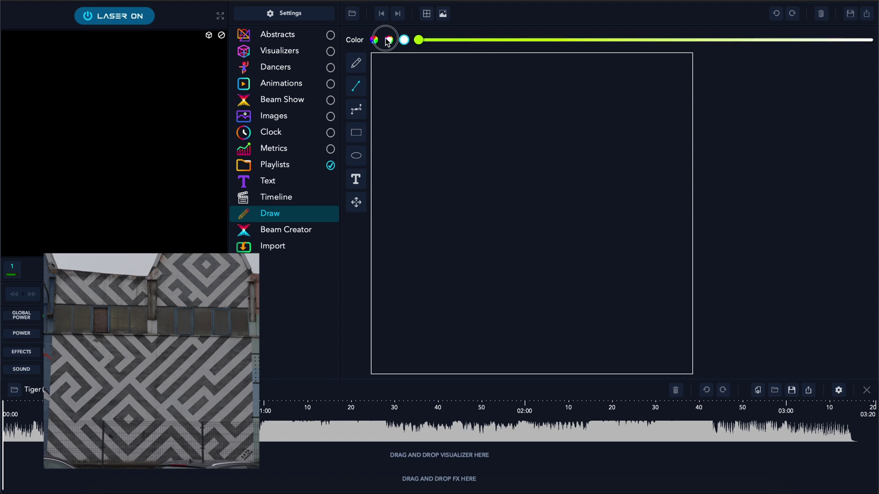
Step: Draw a three-segment rainbow zigzag descending from upper right to lower left and save it as Drawing 3
{"action": "left_click", "coordinate": [579, 224]}
{"action": "left_click", "coordinate": [527, 274]}
{"action": "left_click", "coordinate": [515, 263]}
{"action": "left_click", "coordinate": [467, 310]}
{"action": "left_click", "coordinate": [356, 87]}
{"action": "left_click", "coordinate": [850, 13]}
{"action": "left_click", "coordinate": [526, 228]}
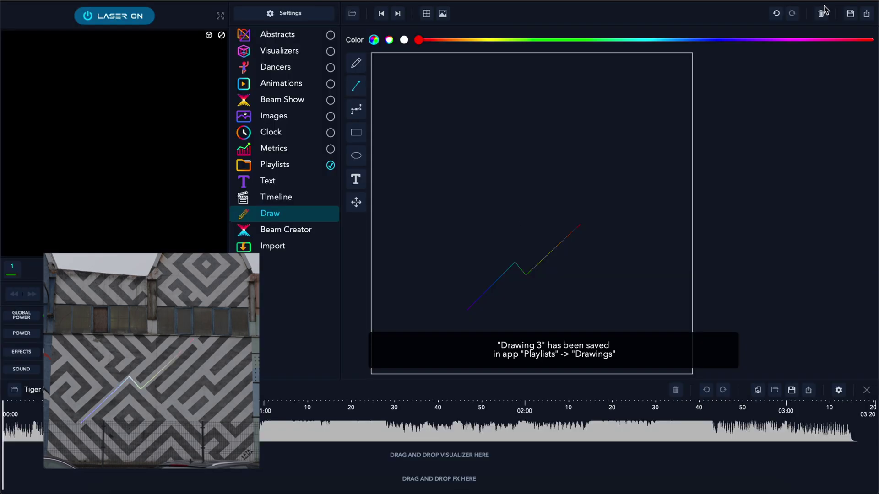
Step: Set the rainbow zigzag's line drawing style to Snakes
{"action": "left_click", "coordinate": [426, 14]}
{"action": "left_click", "coordinate": [598, 92]}
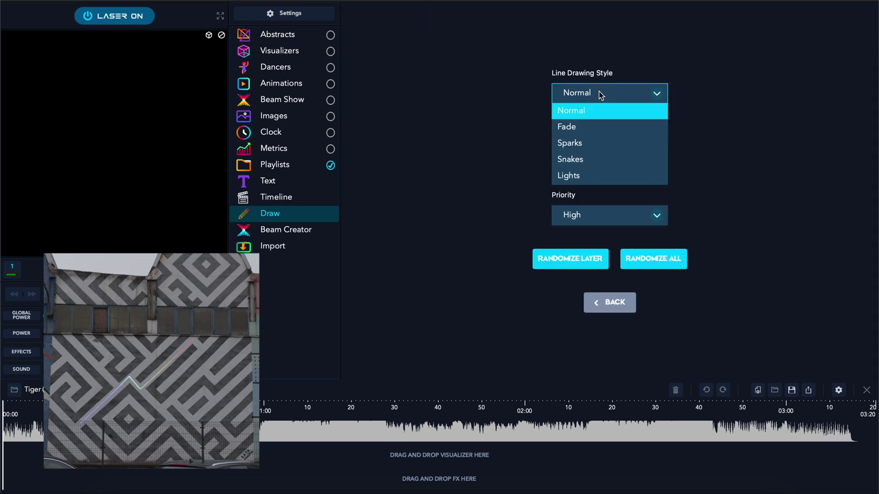
{"action": "left_click", "coordinate": [590, 160]}
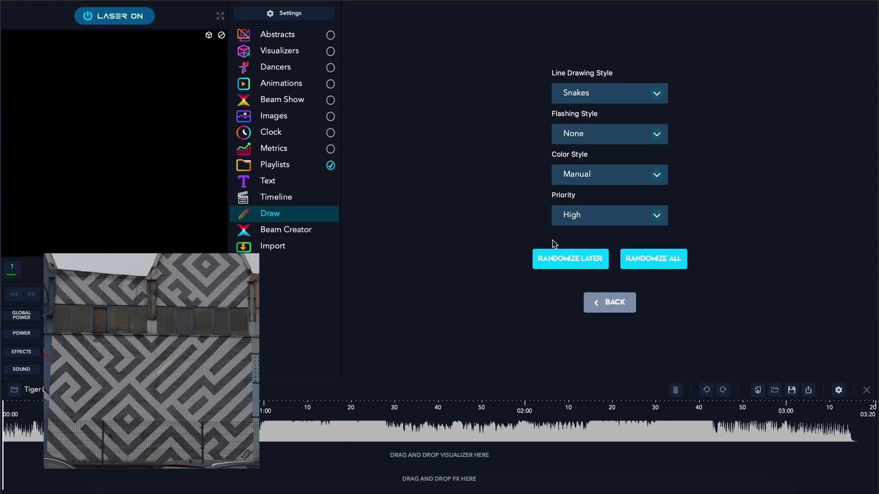
{"action": "left_click", "coordinate": [607, 305]}
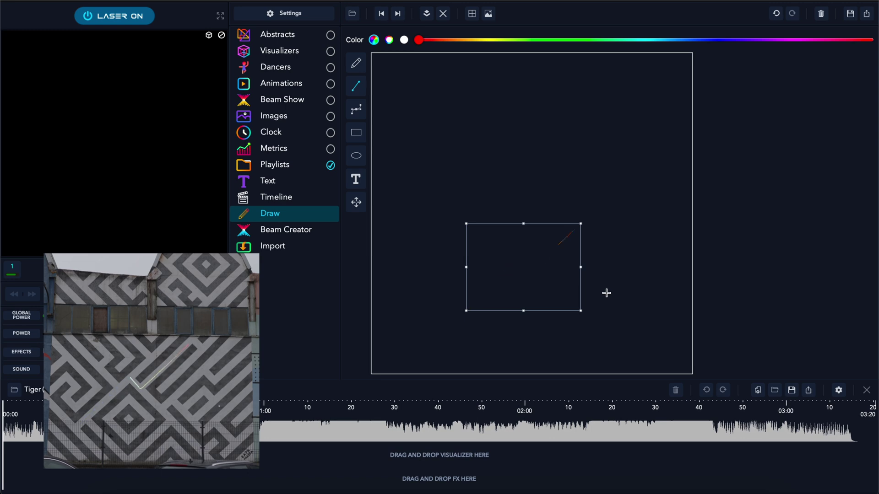
Step: Save the Snakes-style zigzag as Drawing 4 and clear the canvas
{"action": "left_click", "coordinate": [850, 13]}
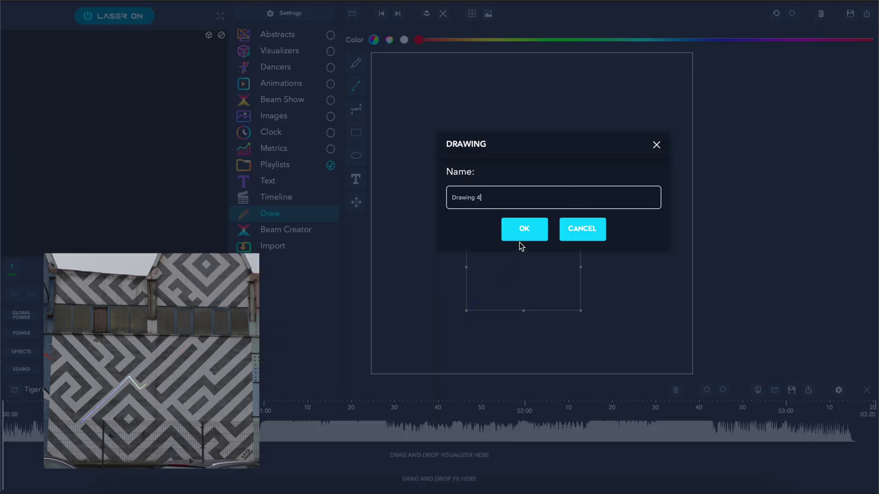
{"action": "left_click", "coordinate": [523, 227]}
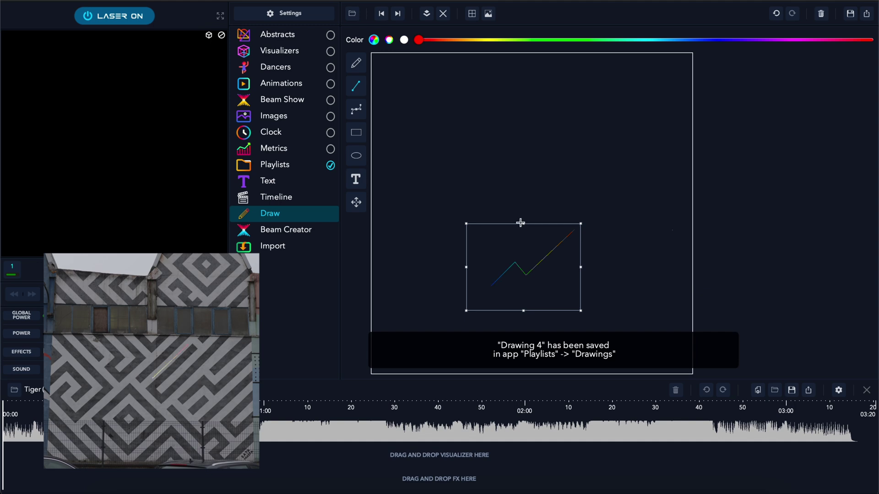
{"action": "left_click", "coordinate": [821, 13]}
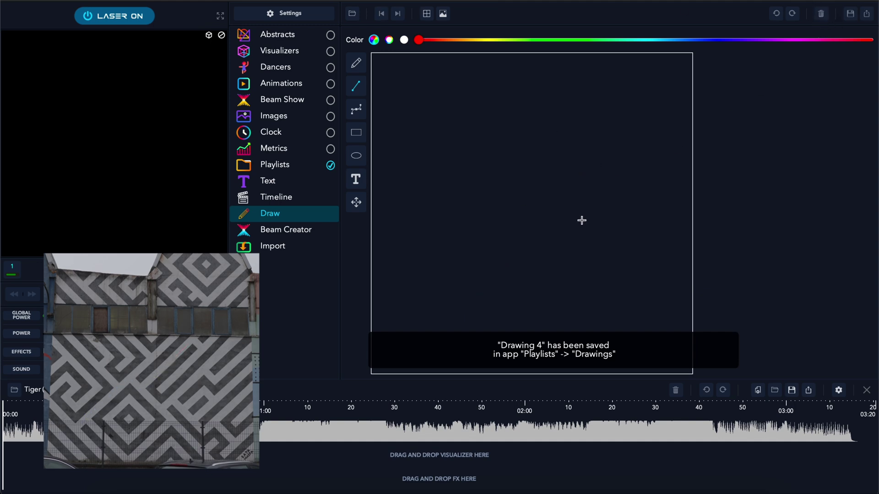
Step: Draw two rainbow two-segment V lines along the wall pattern: one on the upper wall and a wider one on the lower wall
{"action": "mouse_move", "coordinate": [620, 225]}
{"action": "left_mouse_down"}
{"action": "mouse_move", "coordinate": [514, 263]}
{"action": "mouse_move", "coordinate": [474, 222]}
{"action": "left_mouse_up"}
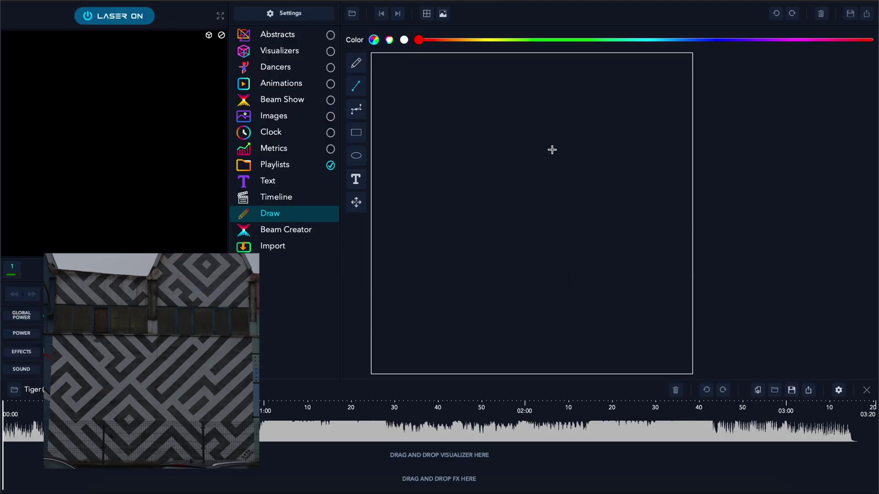
{"action": "left_click", "coordinate": [552, 150]}
{"action": "left_click", "coordinate": [594, 188]}
{"action": "double_click", "coordinate": [628, 151]}
{"action": "left_click", "coordinate": [456, 223]}
{"action": "left_click", "coordinate": [504, 275]}
{"action": "double_click", "coordinate": [557, 224]}
Step: Draw a long diagonal line with a short hook at its lower end, plus a three-segment zigzag between it and the wide V
{"action": "left_click", "coordinate": [620, 224]}
{"action": "left_click", "coordinate": [548, 298]}
{"action": "double_click", "coordinate": [559, 311]}
{"action": "left_click", "coordinate": [600, 224]}
{"action": "left_click", "coordinate": [589, 234]}
{"action": "left_click", "coordinate": [577, 224]}
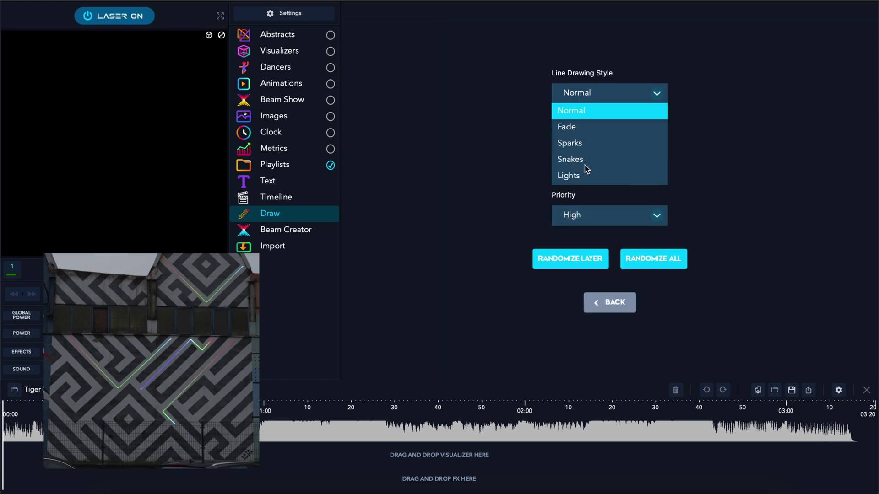
Step: Set the line drawing style of both V lines, the upper one and the wide lower one, to Snakes
{"action": "left_click", "coordinate": [591, 161]}
{"action": "left_click", "coordinate": [613, 311]}
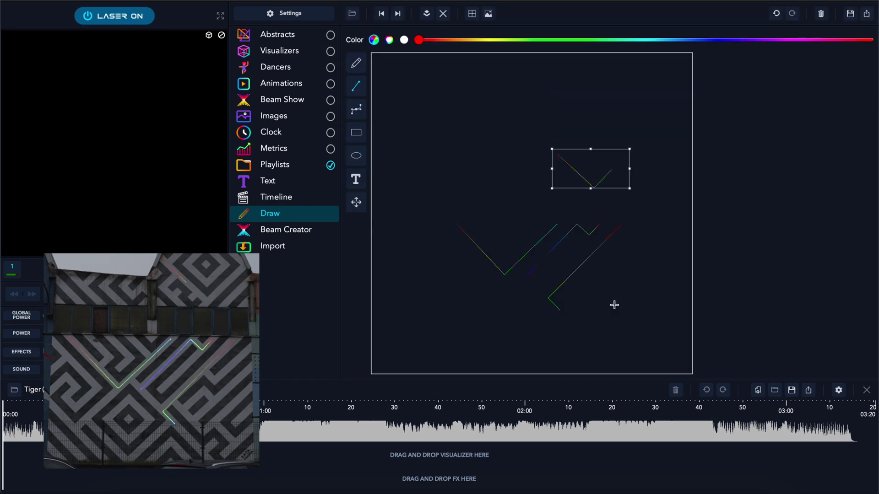
{"action": "left_click", "coordinate": [398, 13]}
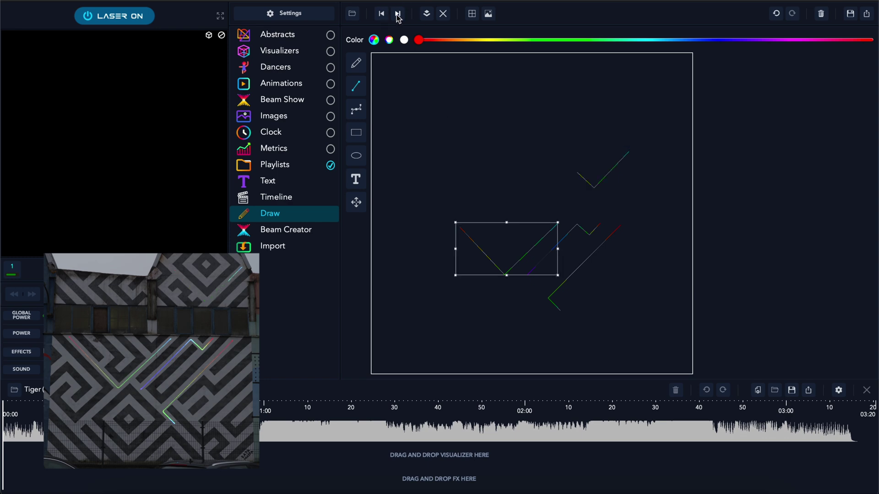
{"action": "left_click", "coordinate": [426, 14]}
{"action": "left_click", "coordinate": [567, 91]}
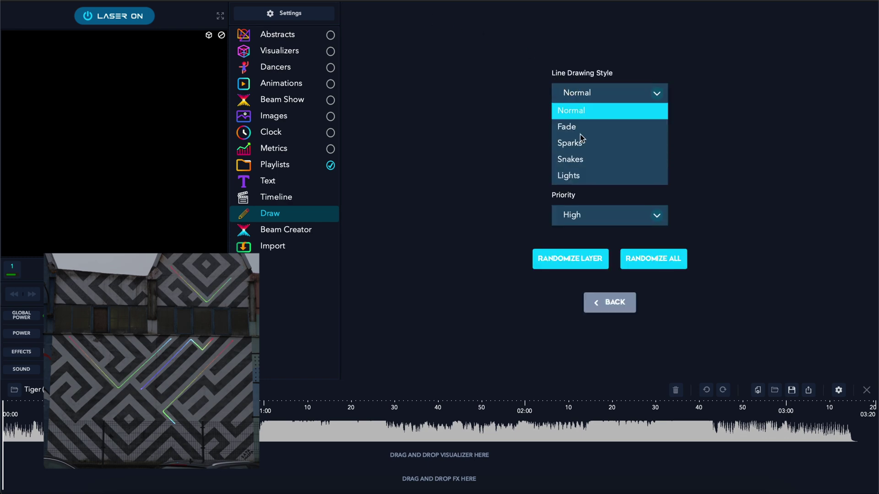
{"action": "left_click", "coordinate": [571, 160]}
{"action": "left_click", "coordinate": [609, 303]}
Step: Set the hooked diagonal line's drawing style to Snakes
{"action": "left_click", "coordinate": [398, 14]}
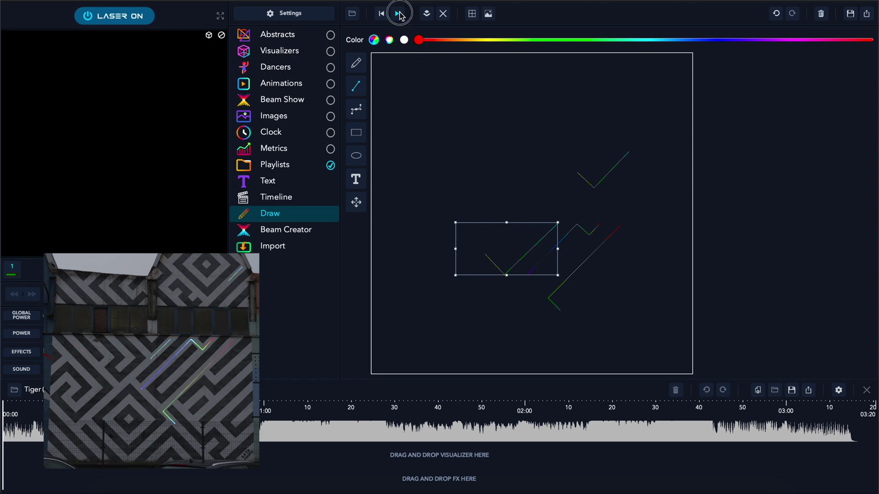
{"action": "left_click", "coordinate": [426, 15]}
{"action": "left_click", "coordinate": [584, 93]}
{"action": "left_click", "coordinate": [578, 160]}
{"action": "left_click", "coordinate": [609, 303]}
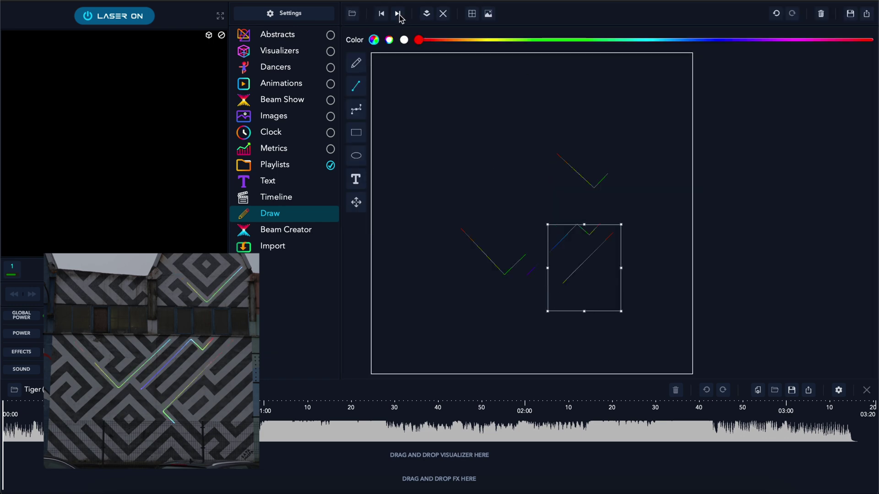
Step: Set the remaining zigzag line's drawing style to Snakes and save the four-line drawing
{"action": "left_click", "coordinate": [427, 14]}
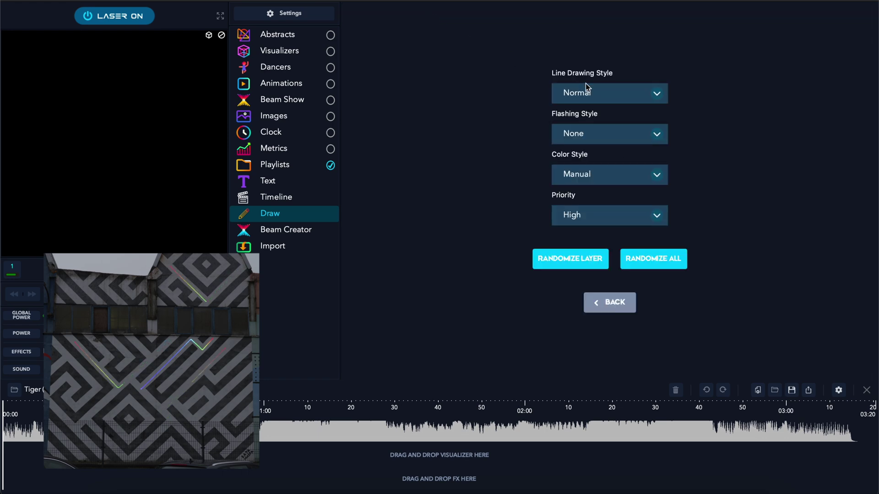
{"action": "left_click", "coordinate": [588, 91]}
{"action": "left_click", "coordinate": [595, 160]}
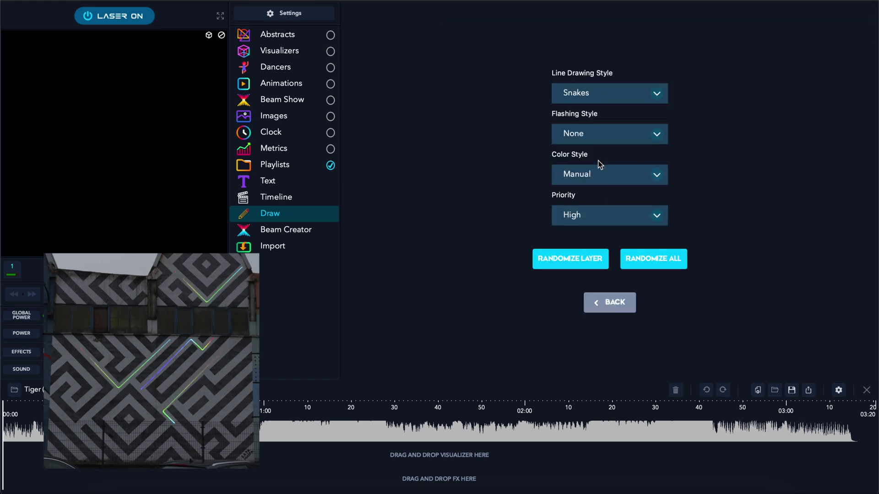
{"action": "left_click", "coordinate": [598, 299]}
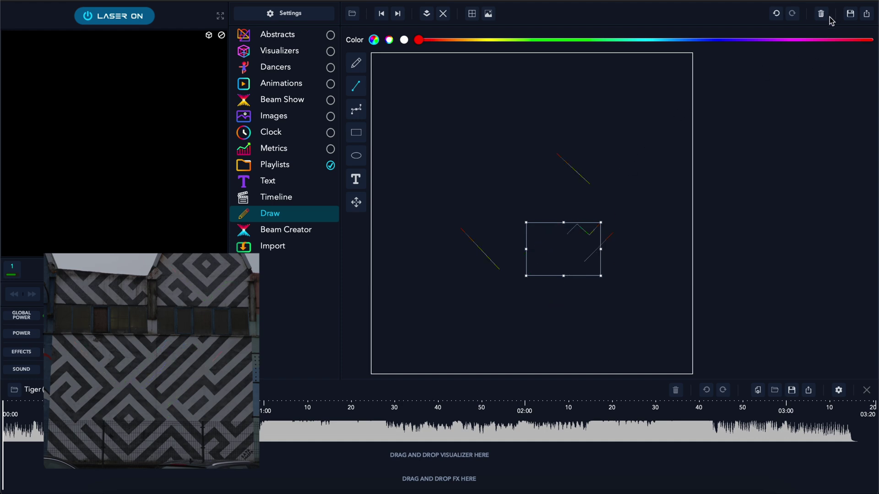
{"action": "left_click", "coordinate": [850, 14]}
{"action": "left_click", "coordinate": [525, 229]}
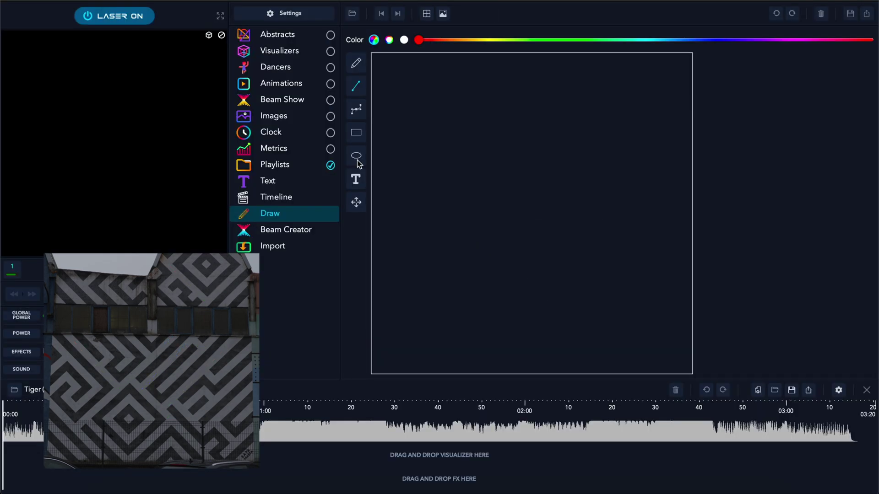
Step: Add a Simple Shapes pattern in Beam Creator with size 0.2 and the shape Square
{"action": "left_click", "coordinate": [293, 234]}
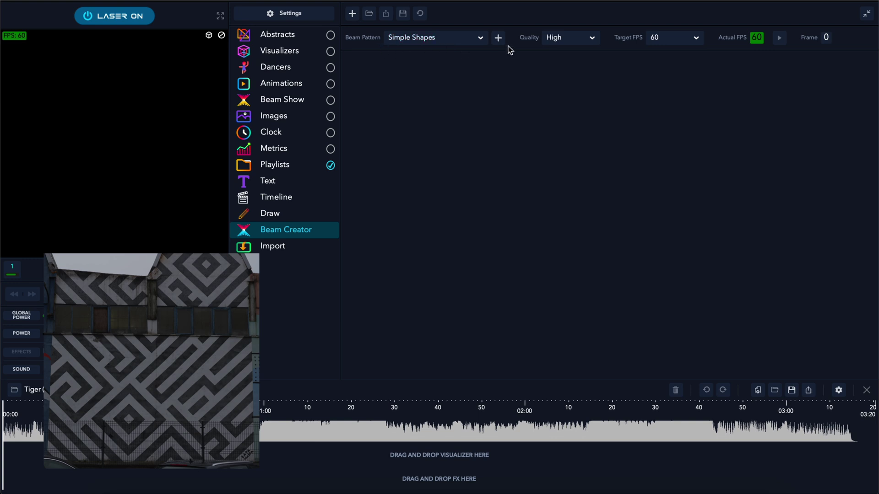
{"action": "left_click", "coordinate": [498, 38]}
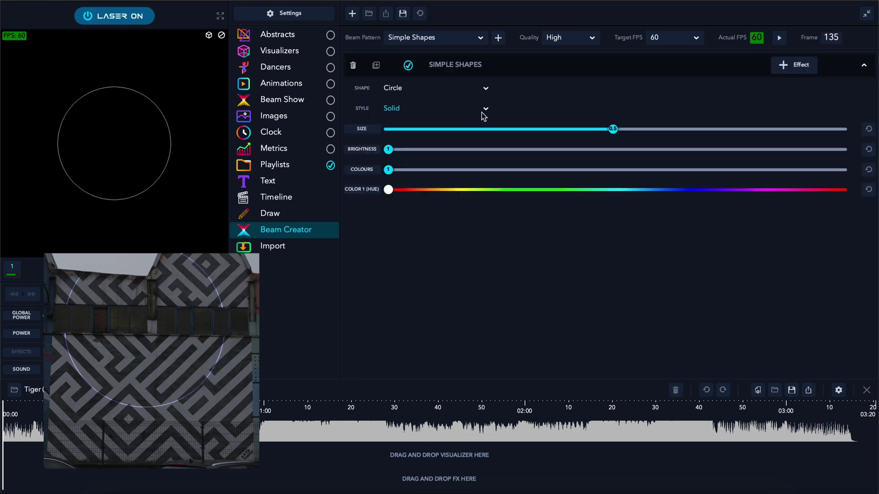
{"action": "left_click_drag", "start_coordinate": [524, 128], "coordinate": [493, 130]}
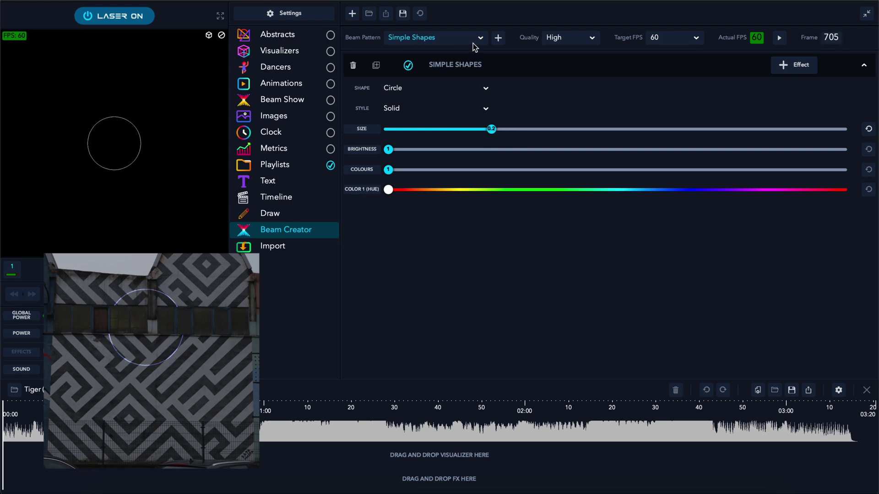
{"action": "left_click", "coordinate": [457, 88]}
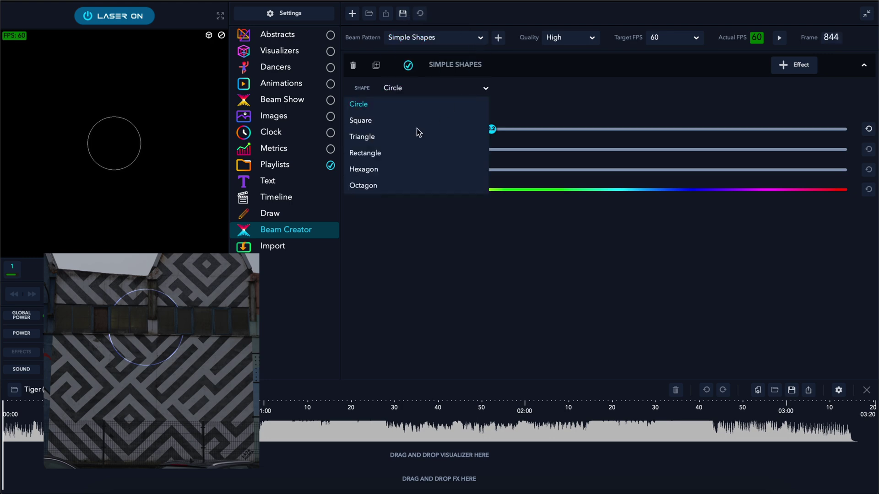
{"action": "left_click", "coordinate": [387, 121]}
Step: Add a Position effect to the square with X and Y offsets of 0.4, and reduce the square's size to 0.1
{"action": "left_click", "coordinate": [809, 66]}
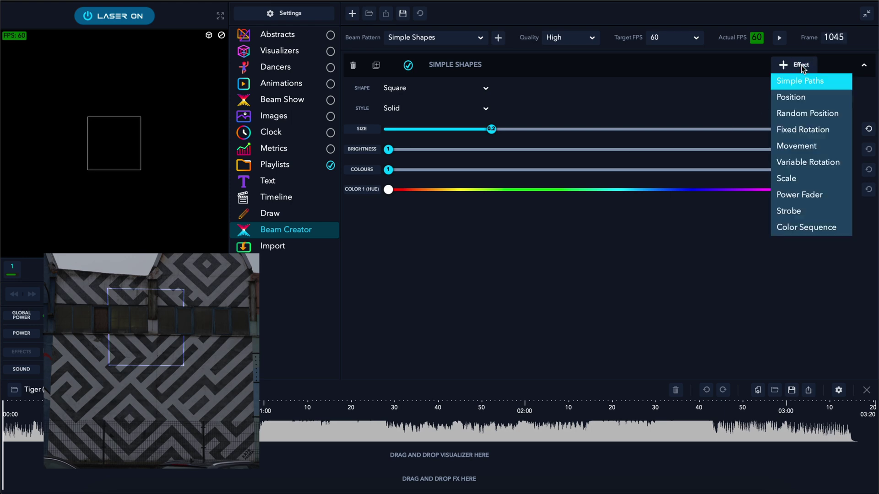
{"action": "left_click", "coordinate": [805, 95]}
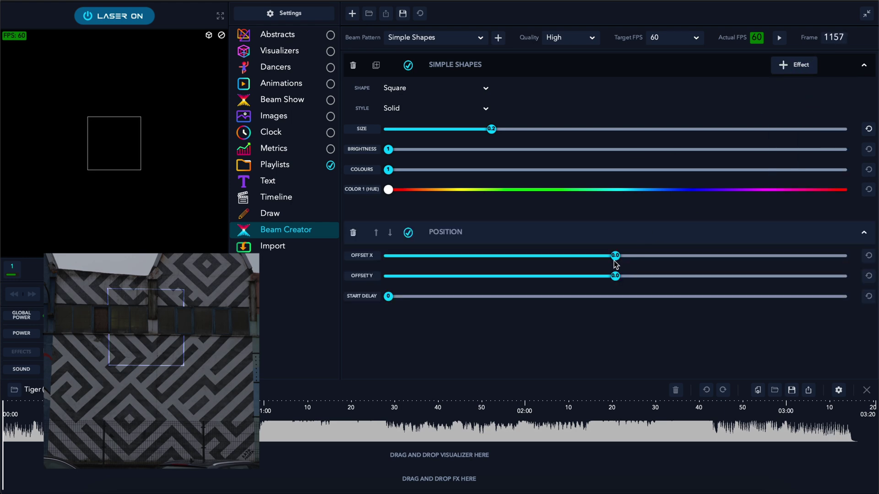
{"action": "left_click_drag", "start_coordinate": [614, 275], "coordinate": [654, 256]}
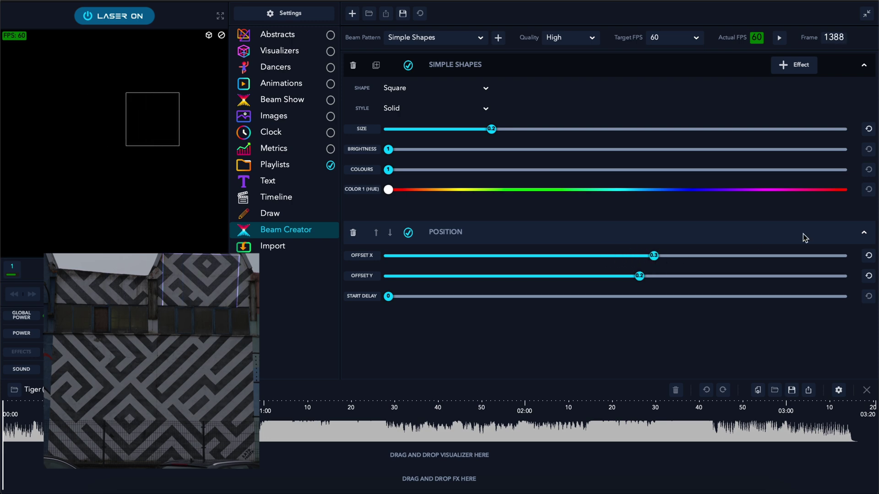
{"action": "left_click_drag", "start_coordinate": [492, 130], "coordinate": [446, 130]}
{"action": "left_click_drag", "start_coordinate": [654, 255], "coordinate": [660, 276]}
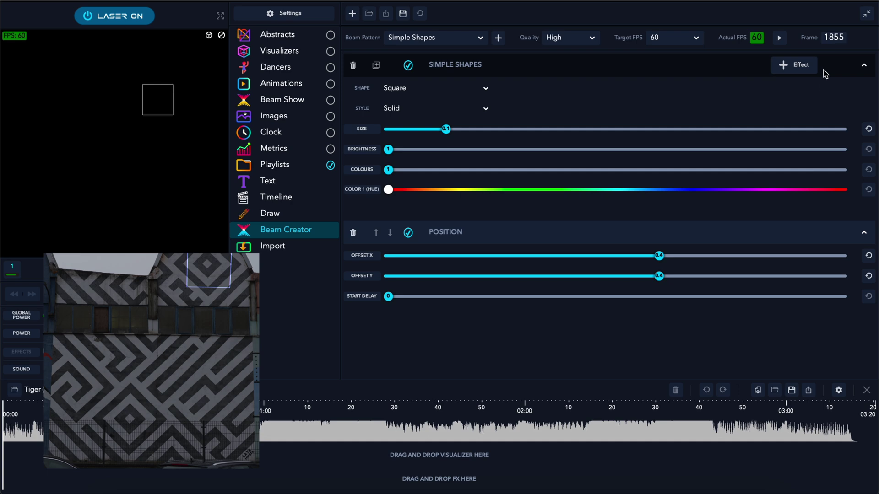
Step: Add a Fixed Rotation effect with a Z angle of about -49, and shrink the square to fit the wall's upper diamond
{"action": "left_click", "coordinate": [796, 65]}
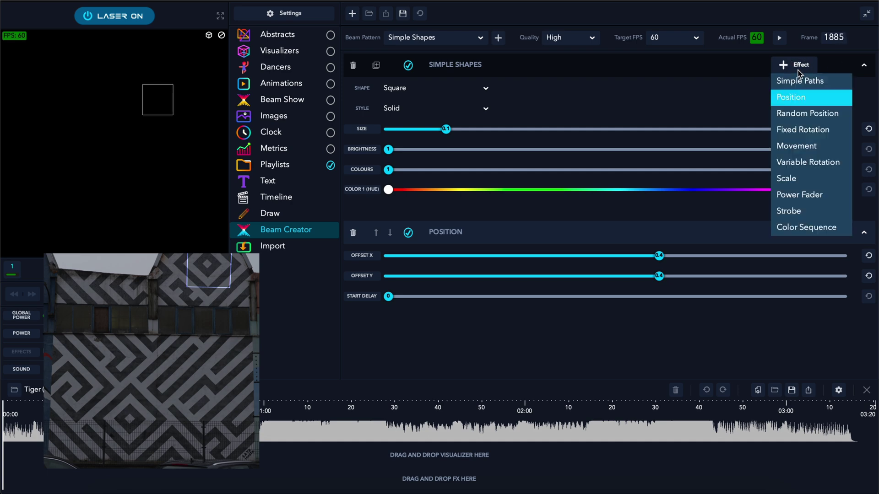
{"action": "left_click", "coordinate": [819, 131]}
{"action": "scroll", "coordinate": [660, 304], "scroll_direction": "down", "scroll_amount": 1}
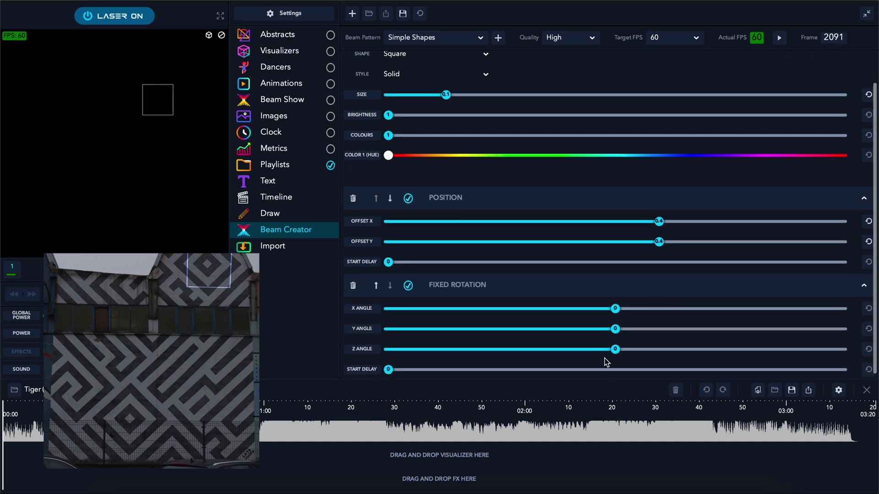
{"action": "left_click_drag", "start_coordinate": [614, 351], "coordinate": [557, 350]}
{"action": "left_click_drag", "start_coordinate": [445, 97], "coordinate": [427, 99]}
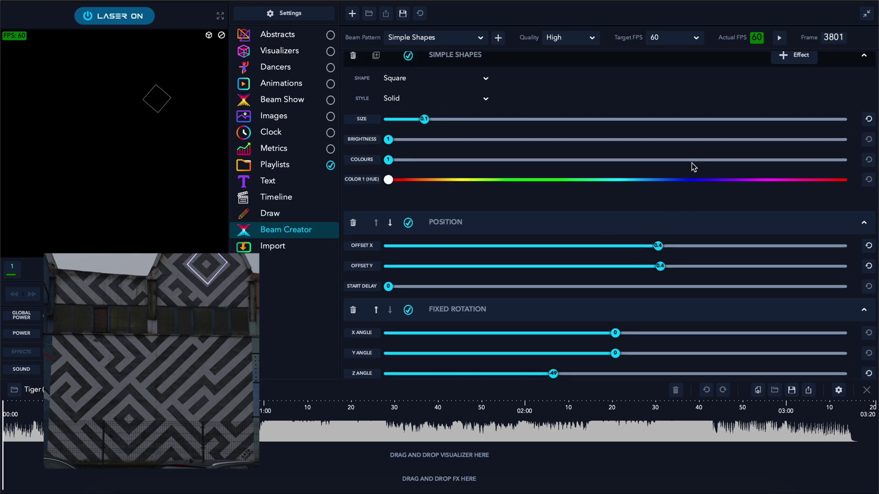
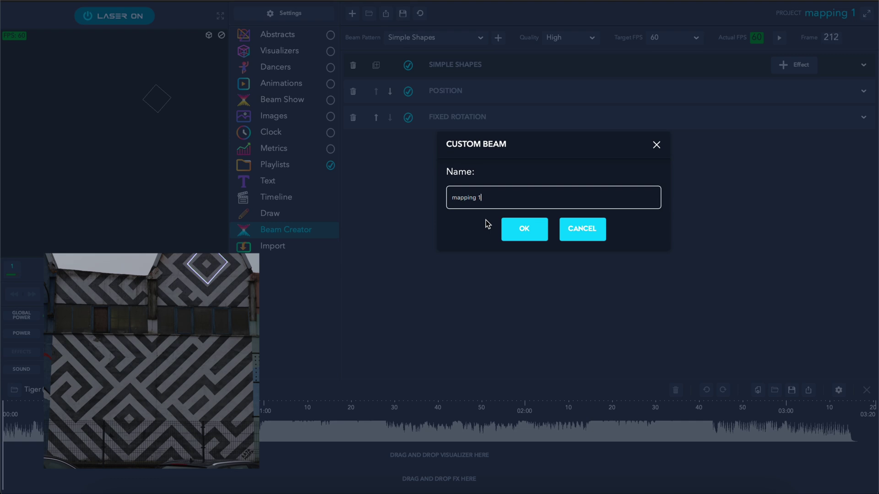
Step: Save the diamond beam as "mapping 2" and open that copy from the Custom Beams playlist for editing
{"action": "left_click", "coordinate": [513, 226]}
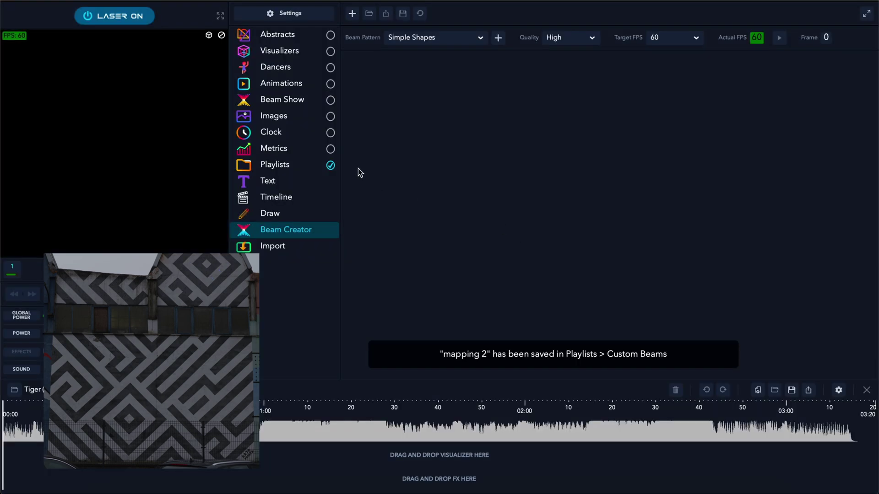
{"action": "left_click", "coordinate": [279, 166]}
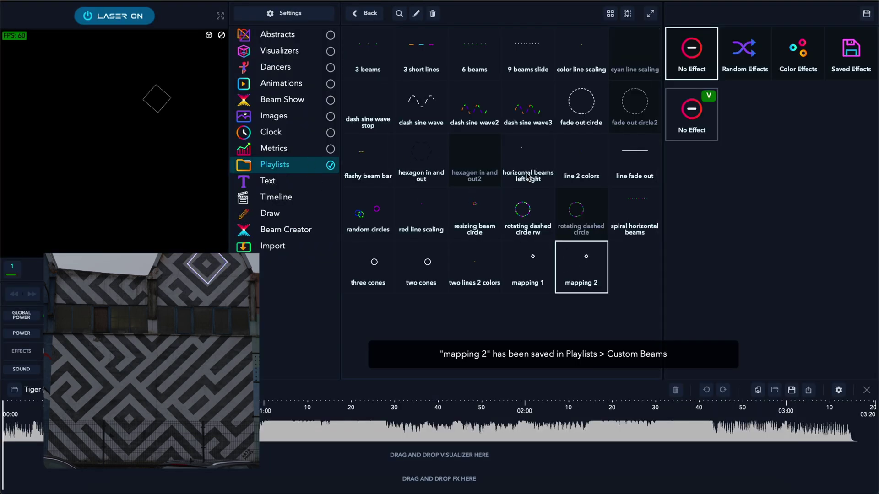
{"action": "left_click", "coordinate": [416, 13]}
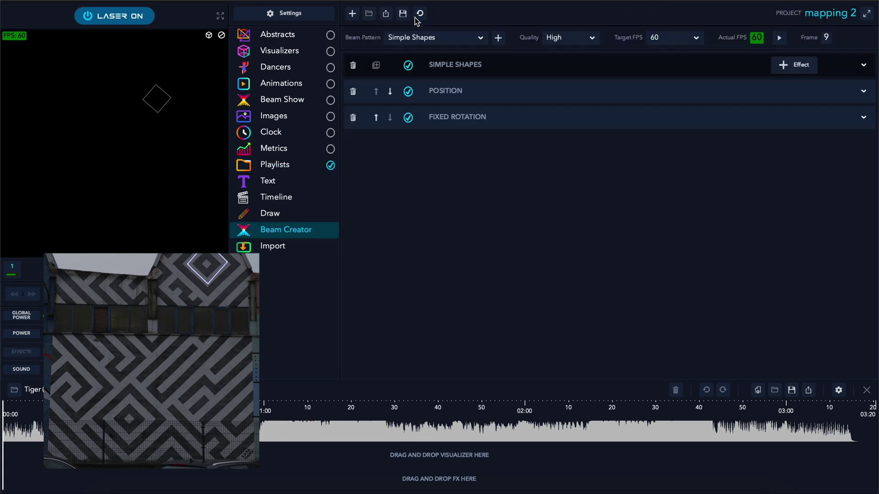
Step: Add a Scale effect to the "mapping 2" beam and expand its settings
{"action": "left_click", "coordinate": [795, 65]}
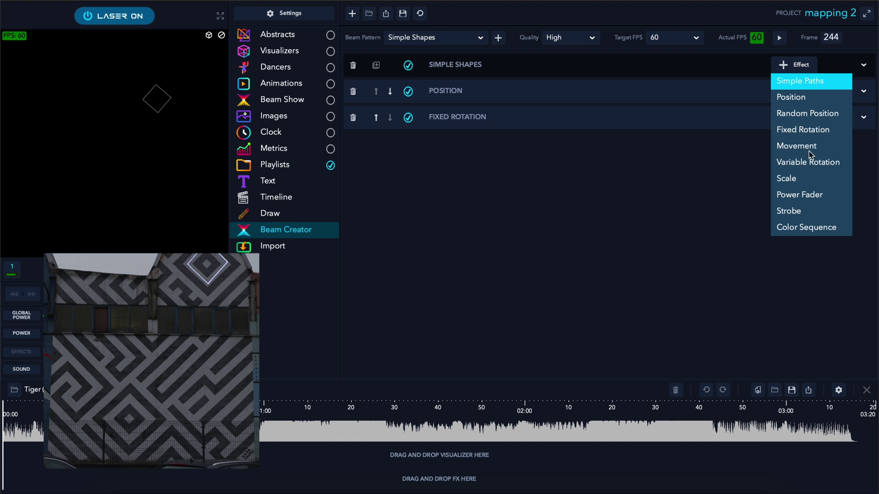
{"action": "left_click", "coordinate": [805, 182]}
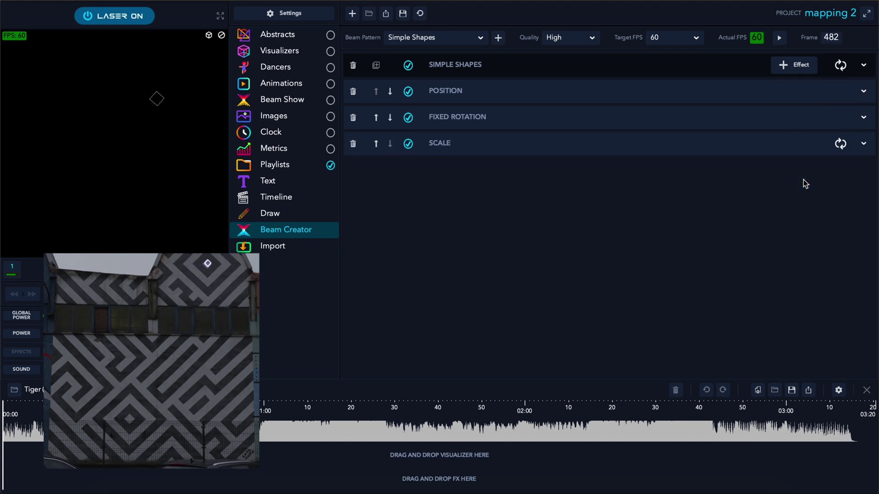
{"action": "left_click", "coordinate": [865, 142]}
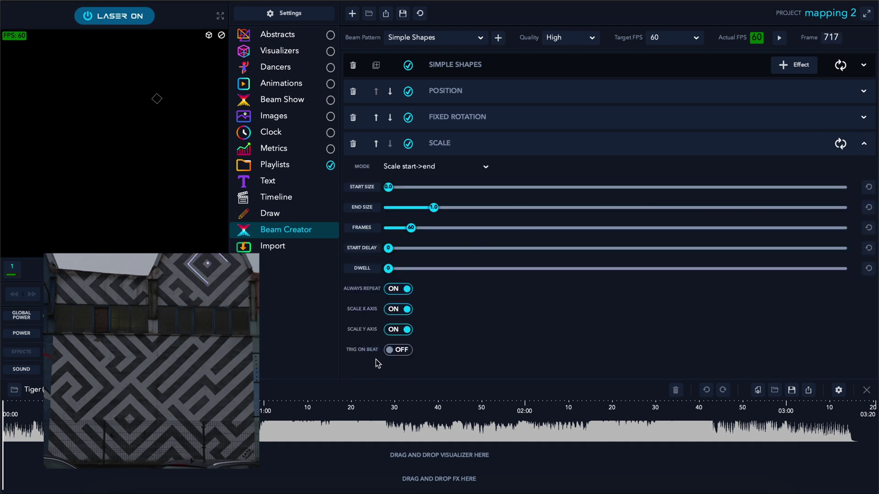
Step: Set the Scale effect's frames to 32 and collapse its settings
{"action": "left_click_drag", "start_coordinate": [405, 229], "coordinate": [405, 229]}
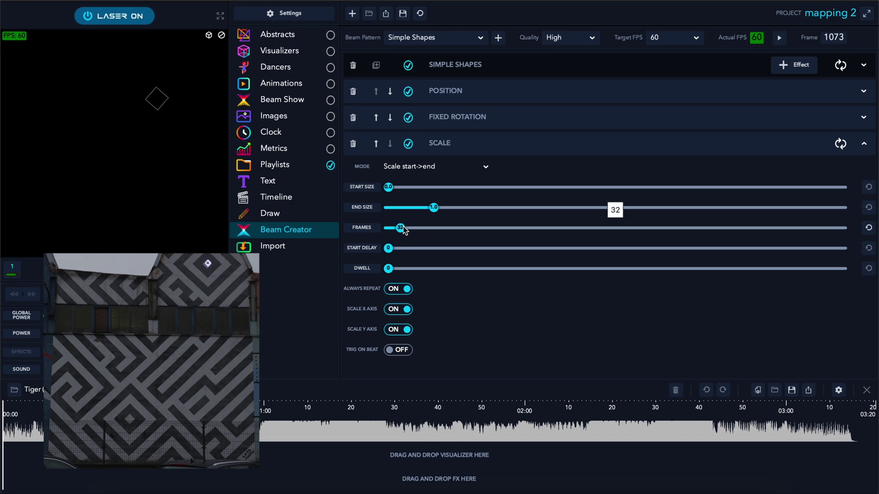
{"action": "left_click", "coordinate": [864, 145]}
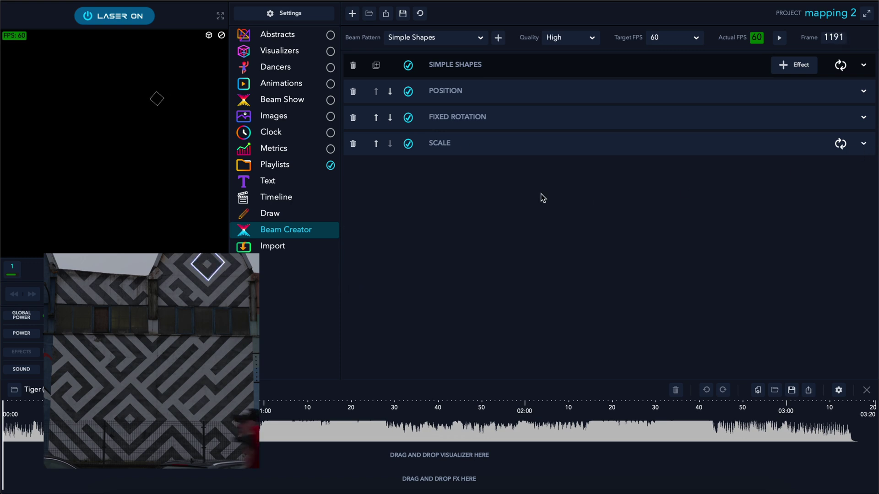
Step: Duplicate the Simple Shapes pattern with all its effects and save the beam under the name "mapping 2"
{"action": "left_click", "coordinate": [376, 66]}
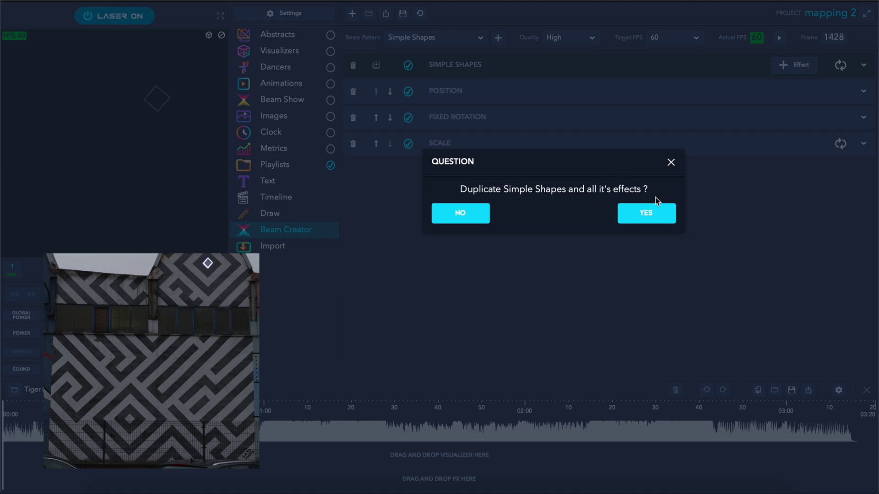
{"action": "left_click", "coordinate": [646, 214]}
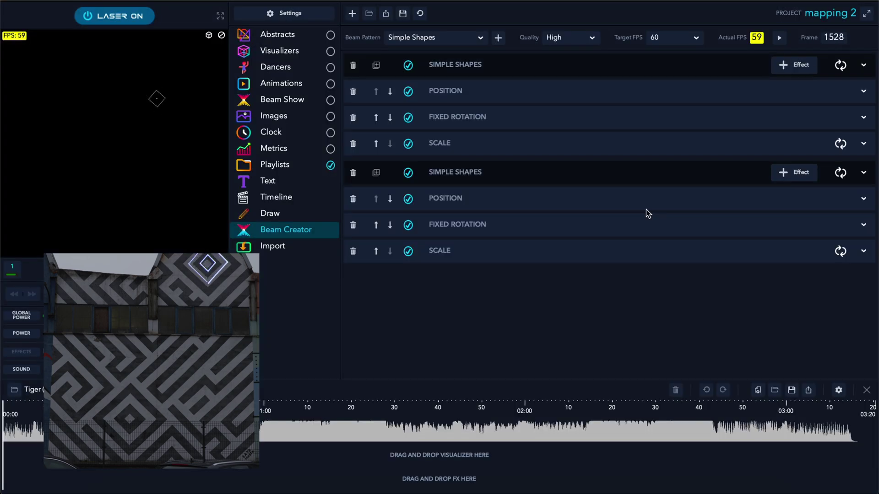
{"action": "left_click", "coordinate": [403, 16]}
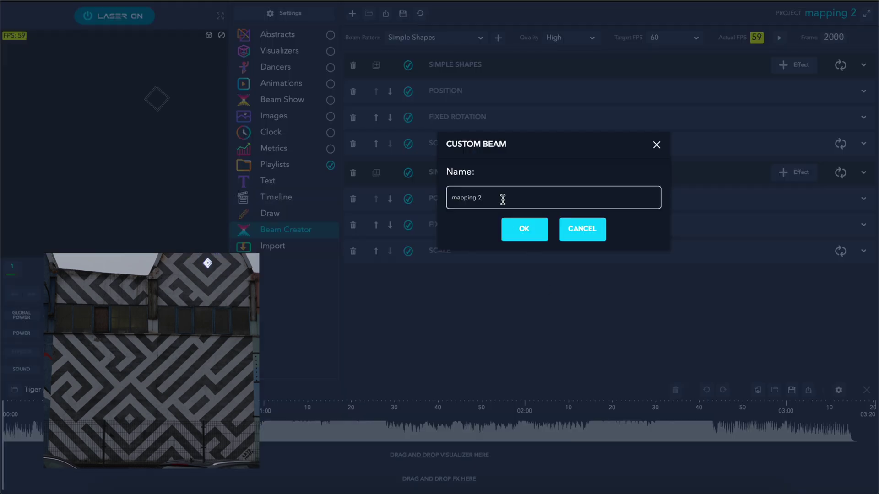
{"action": "left_click", "coordinate": [526, 233]}
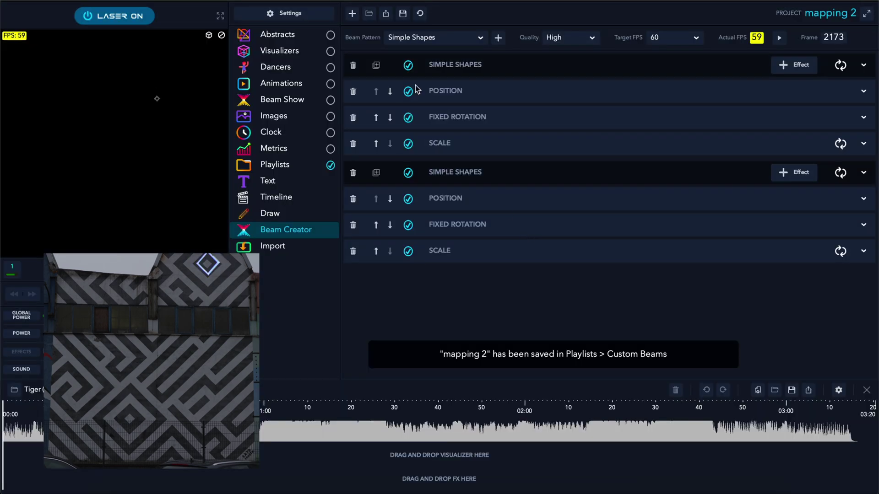
Step: Start a new beam project and add a Horizontal Line pattern to it
{"action": "left_click", "coordinate": [352, 14]}
{"action": "left_click", "coordinate": [528, 213]}
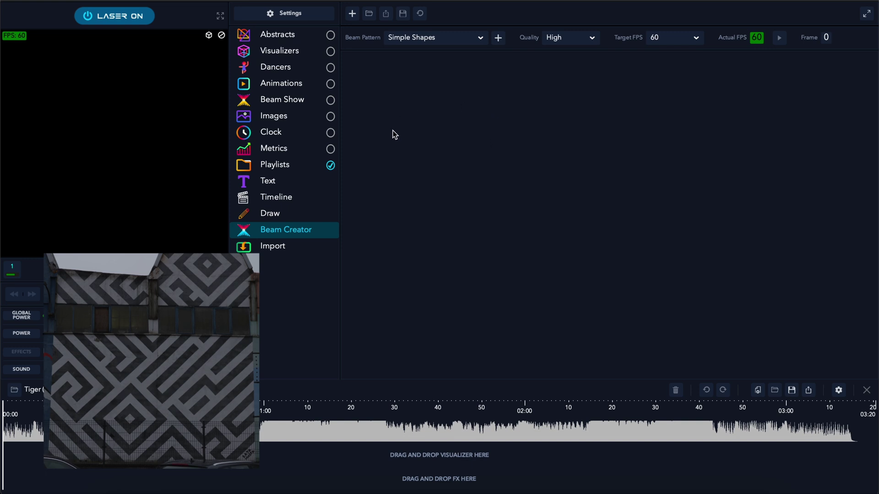
{"action": "left_click", "coordinate": [476, 38]}
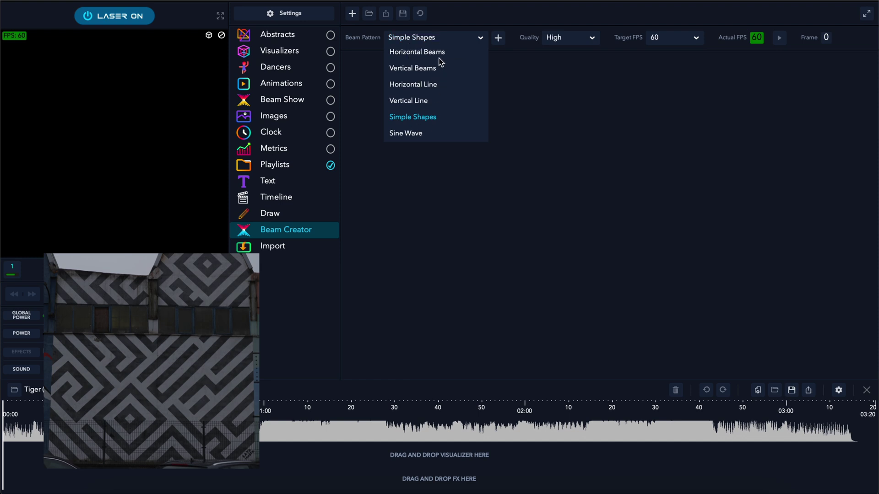
{"action": "left_click", "coordinate": [420, 85]}
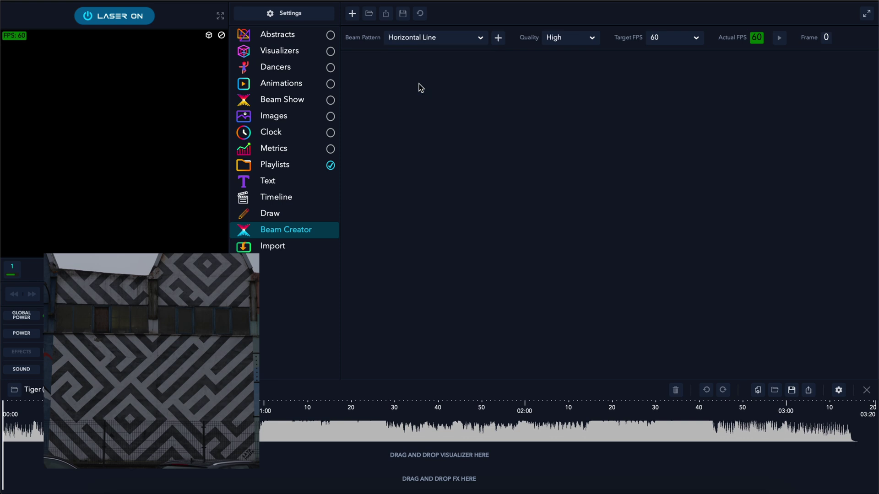
{"action": "left_click", "coordinate": [497, 37]}
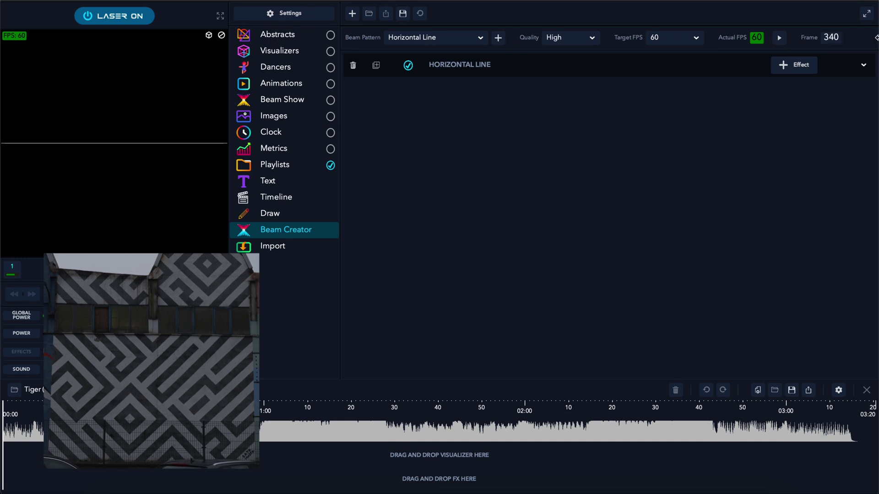
Step: Add a Position effect to the horizontal line with a Y offset of about -0.1, aligning it below the building's windows
{"action": "left_click", "coordinate": [864, 65]}
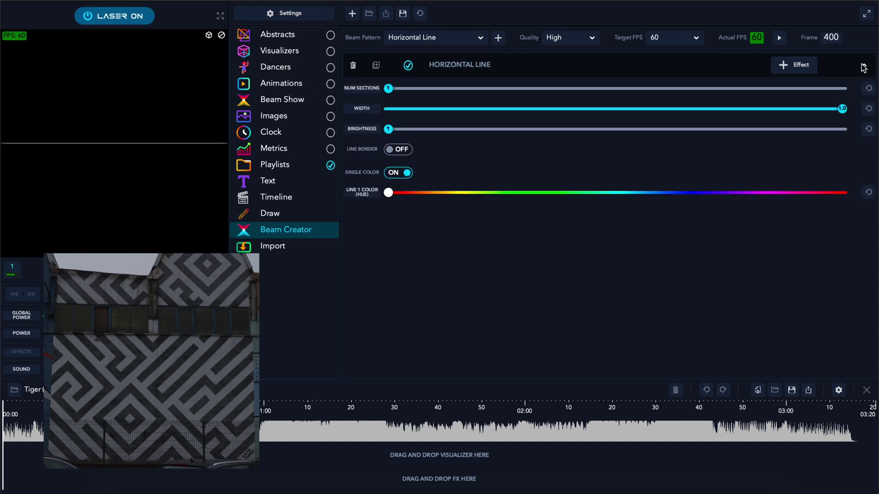
{"action": "left_click", "coordinate": [797, 66]}
{"action": "left_click", "coordinate": [799, 98]}
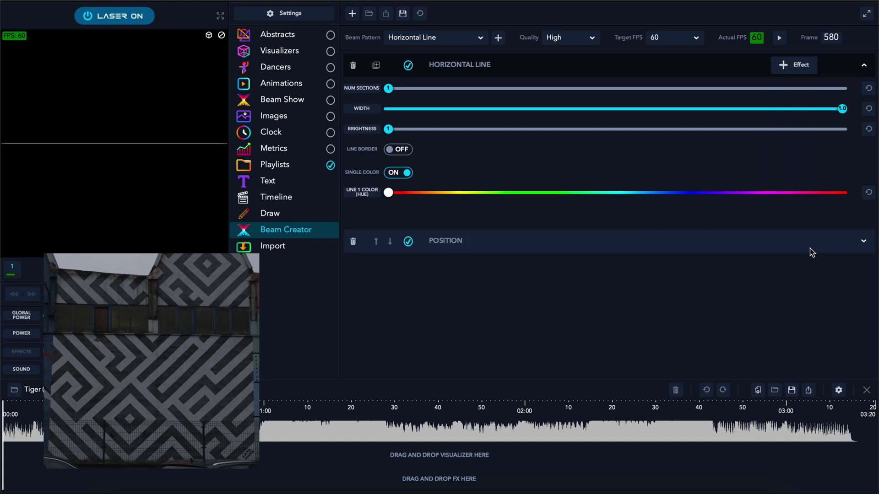
{"action": "left_click", "coordinate": [863, 241]}
{"action": "left_click", "coordinate": [863, 65]}
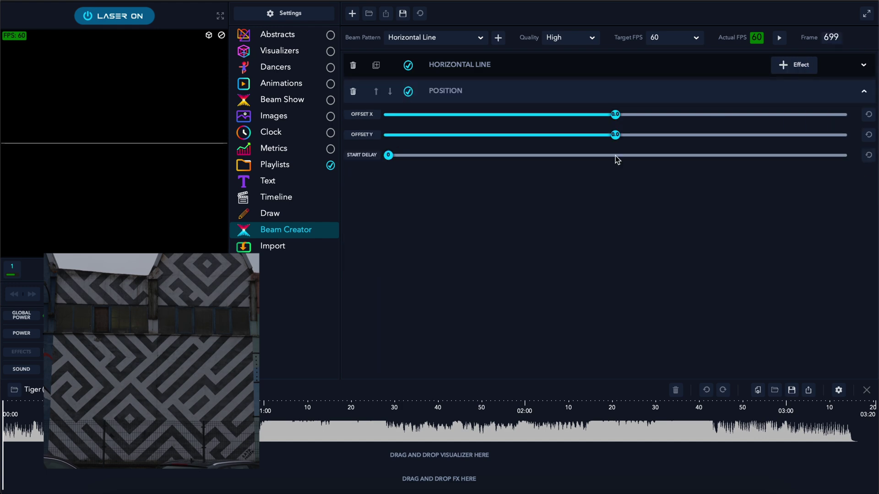
{"action": "mouse_move", "coordinate": [616, 139]}
{"action": "left_mouse_down"}
{"action": "mouse_move", "coordinate": [592, 140]}
{"action": "mouse_move", "coordinate": [609, 137]}
{"action": "left_mouse_up"}
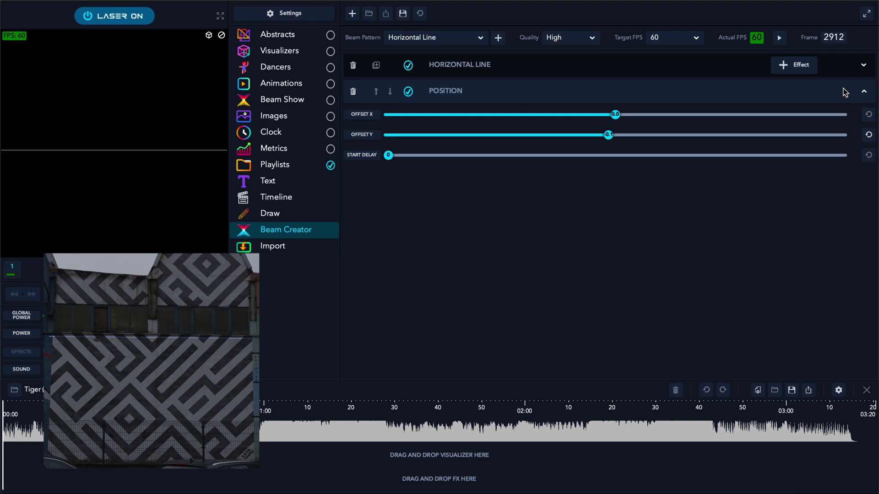
Step: Add a Movement effect to the line and set its vertical end position to -0.6
{"action": "left_click", "coordinate": [864, 91]}
{"action": "left_click", "coordinate": [794, 64]}
{"action": "left_click", "coordinate": [801, 145]}
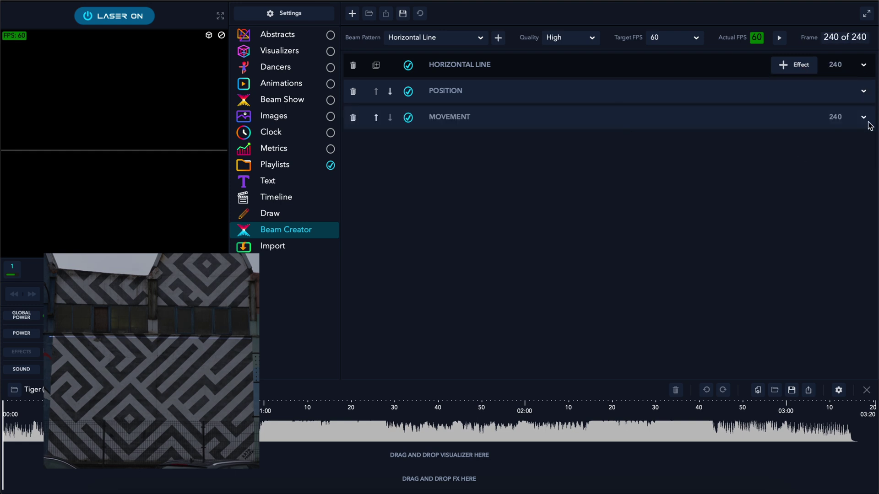
{"action": "left_click", "coordinate": [863, 118]}
{"action": "left_click_drag", "start_coordinate": [620, 164], "coordinate": [616, 185]}
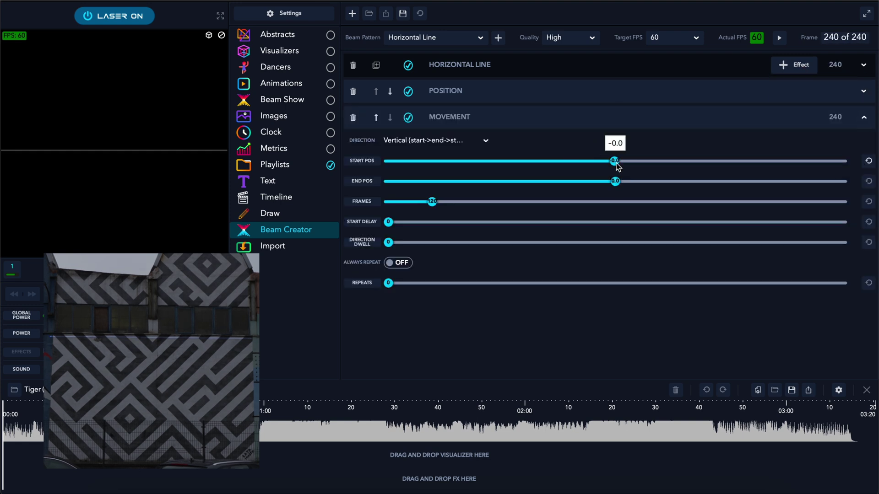
{"action": "left_click_drag", "start_coordinate": [616, 181], "coordinate": [551, 181]}
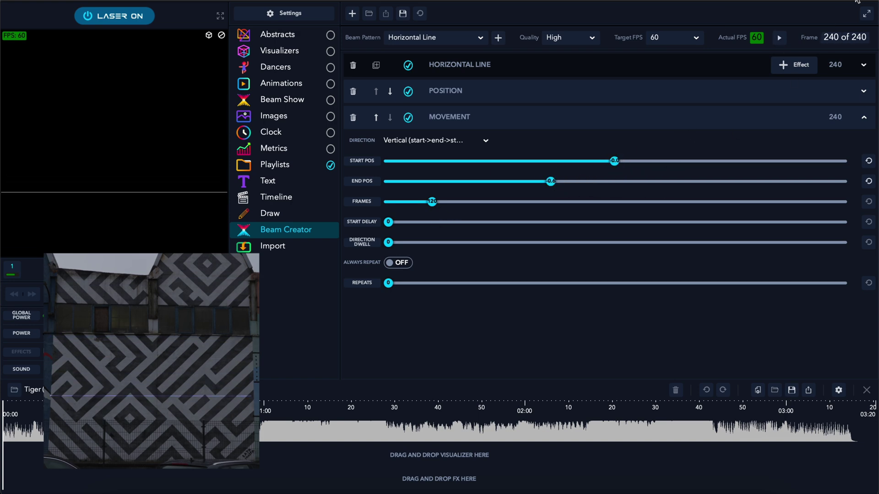
Step: Set the Movement effect to 54 frames and a start position of 0.1, replaying the beam to check the motion
{"action": "left_click_drag", "start_coordinate": [614, 161], "coordinate": [621, 161]}
{"action": "left_click_drag", "start_coordinate": [433, 203], "coordinate": [412, 205]}
{"action": "left_click_drag", "start_coordinate": [621, 161], "coordinate": [662, 162]}
{"action": "left_click", "coordinate": [636, 161]}
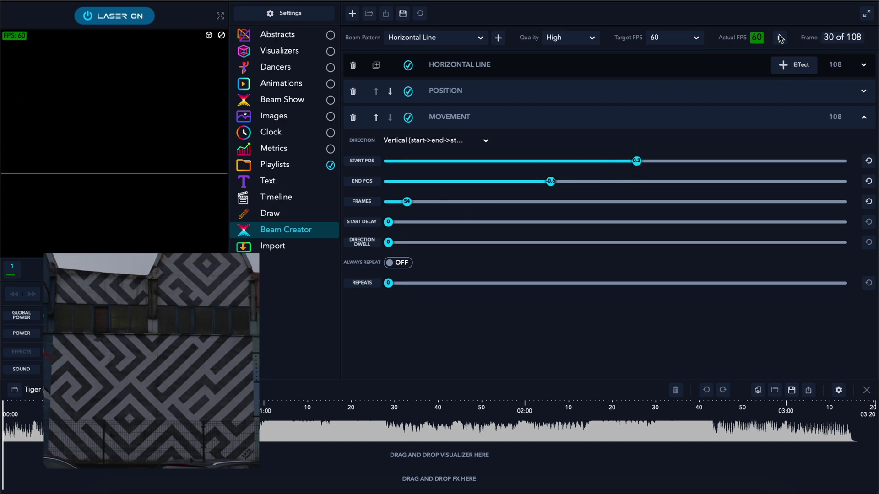
{"action": "left_click", "coordinate": [781, 38]}
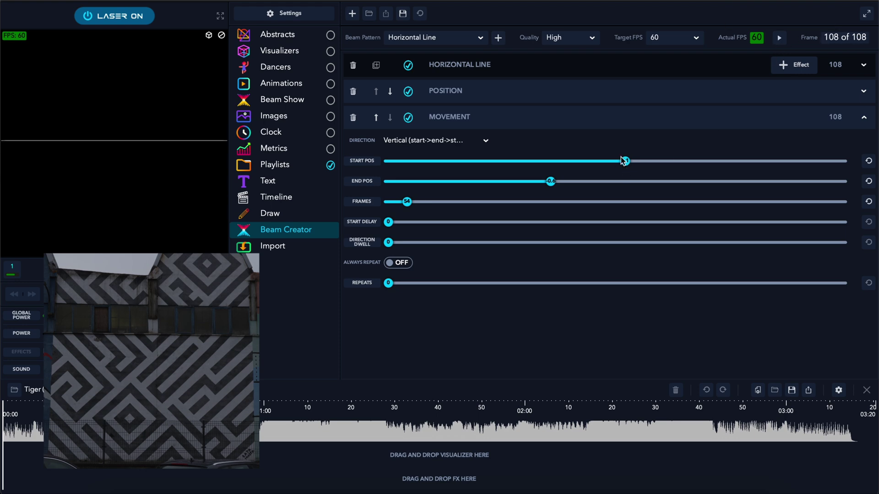
{"action": "left_click_drag", "start_coordinate": [619, 162], "coordinate": [607, 161]}
{"action": "left_click", "coordinate": [780, 38]}
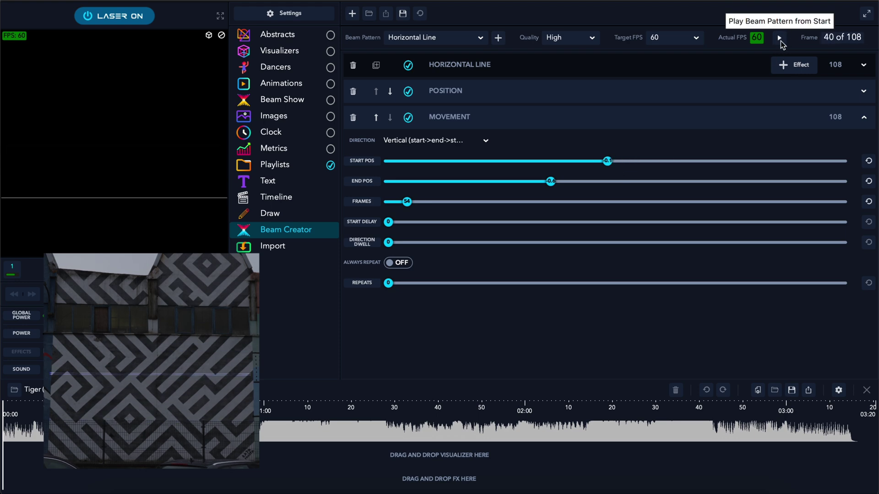
{"action": "double_click", "coordinate": [608, 162]}
{"action": "left_click", "coordinate": [655, 98]}
{"action": "left_click", "coordinate": [778, 38]}
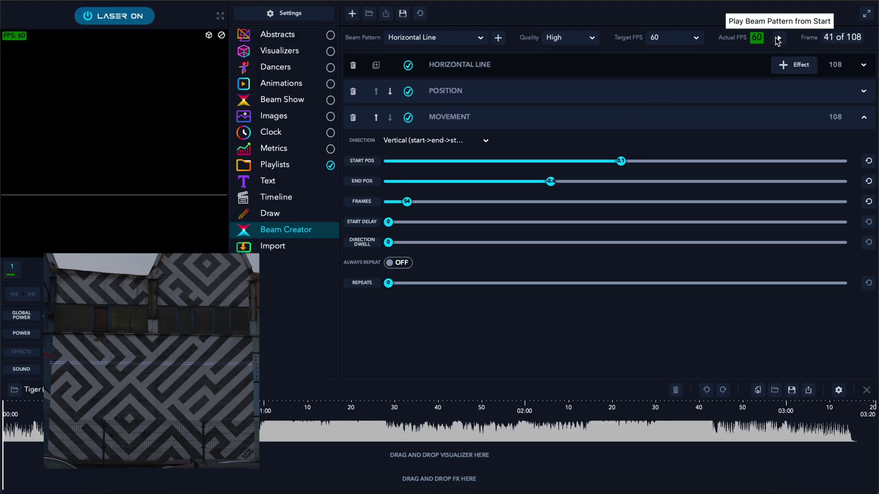
Step: Lower the Position effect's Y offset slightly to -0.1, replay the beam, and collapse both effects
{"action": "left_click", "coordinate": [863, 90]}
{"action": "left_click_drag", "start_coordinate": [616, 134], "coordinate": [604, 134]}
{"action": "left_click", "coordinate": [786, 42]}
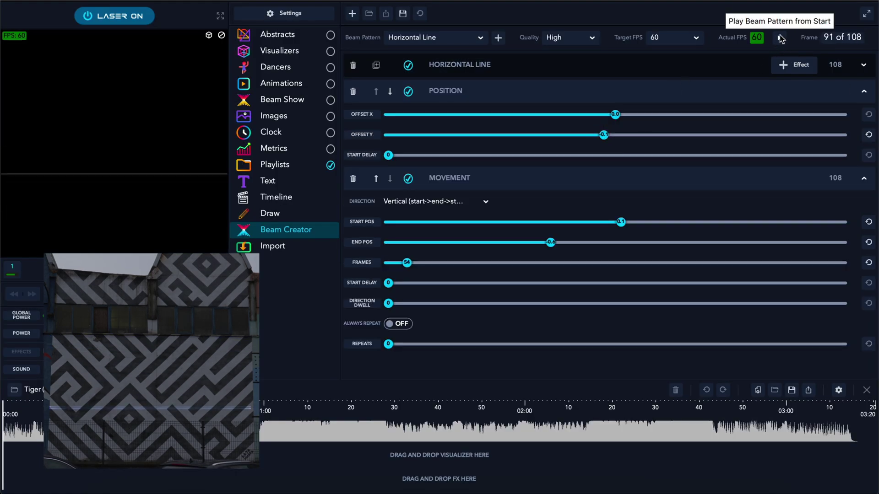
{"action": "left_click", "coordinate": [709, 177]}
{"action": "left_click", "coordinate": [541, 91]}
Step: Save the moving line beam as "mapping 3" and select it in the Custom Beams playlist
{"action": "left_click", "coordinate": [402, 15]}
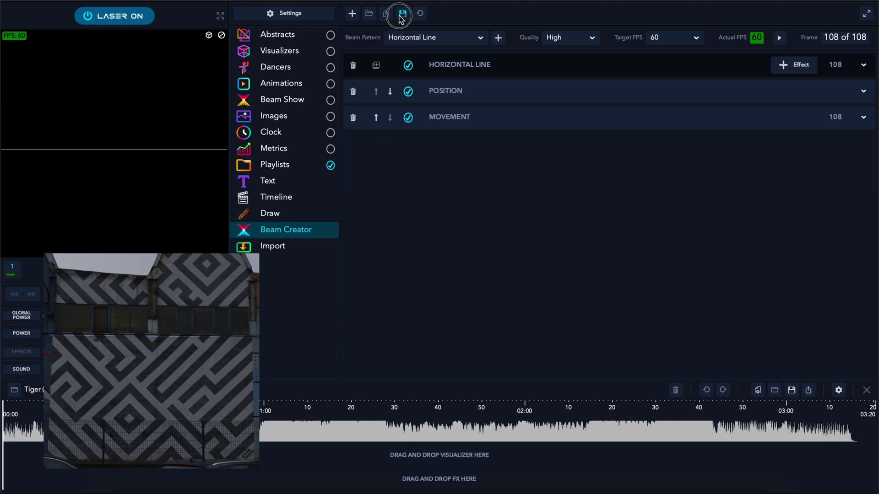
{"action": "left_click", "coordinate": [525, 229]}
{"action": "left_click", "coordinate": [291, 165]}
{"action": "left_click", "coordinate": [649, 280]}
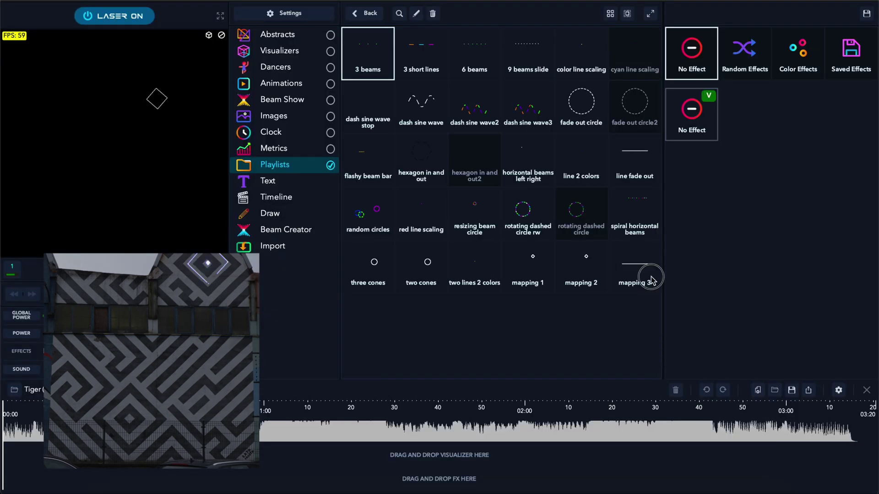
Step: Save a copy of the line beam as "mapping 4" and open that copy from the playlist for editing
{"action": "left_click", "coordinate": [403, 13]}
{"action": "left_click", "coordinate": [524, 229]}
{"action": "left_click", "coordinate": [286, 168]}
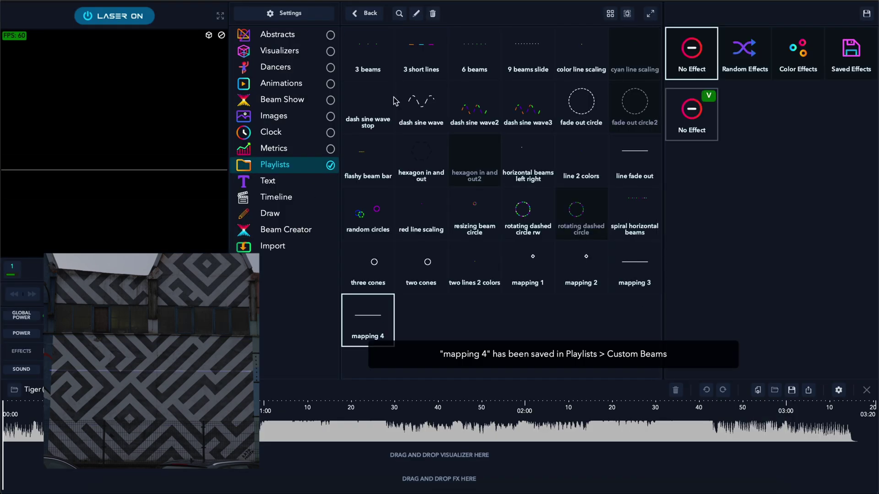
{"action": "left_click", "coordinate": [414, 13]}
Step: Duplicate the horizontal line with all its effects twice and play the three-line beam from the start
{"action": "left_click", "coordinate": [376, 65]}
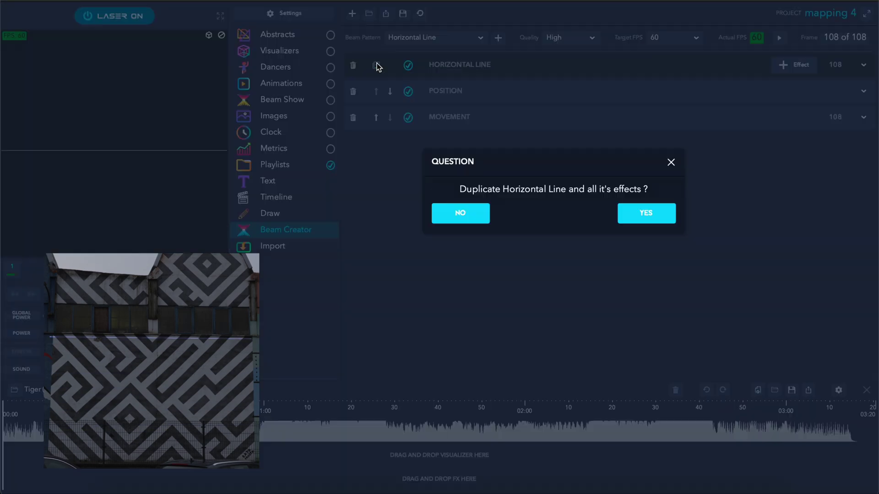
{"action": "left_click", "coordinate": [645, 214]}
{"action": "left_click", "coordinate": [376, 65]}
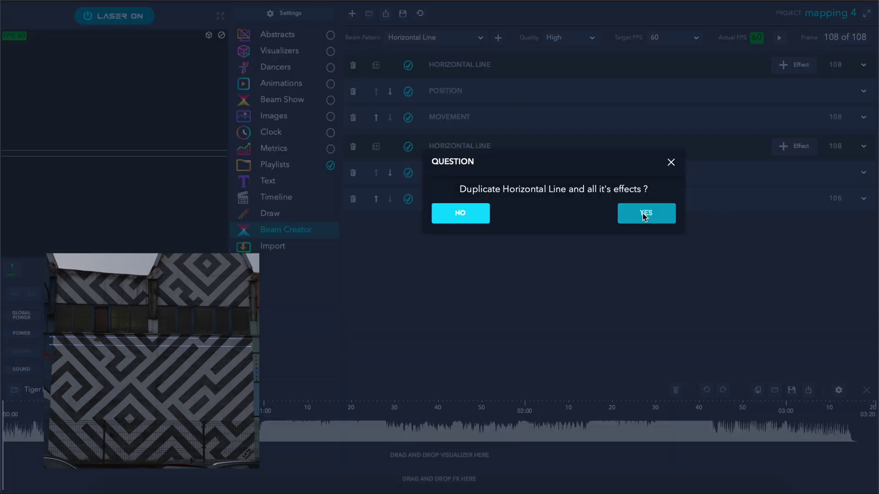
{"action": "left_click", "coordinate": [645, 213]}
{"action": "left_click", "coordinate": [780, 38]}
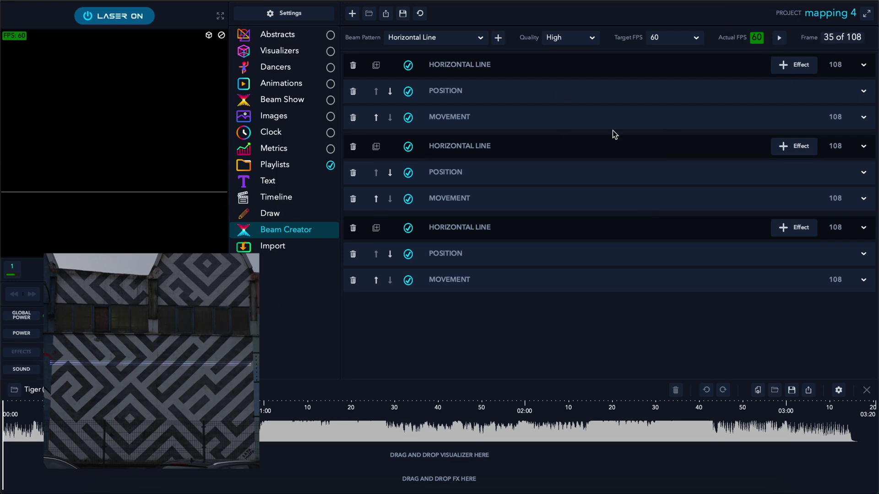
Step: Give the second line's Movement effect a short start delay, extending it to 114 frames
{"action": "left_click", "coordinate": [863, 200]}
{"action": "left_click_drag", "start_coordinate": [396, 303], "coordinate": [424, 304]}
{"action": "left_click", "coordinate": [862, 199]}
Step: Set the third line's Movement start delay to 13 and play the beam from the start
{"action": "left_click", "coordinate": [864, 280]}
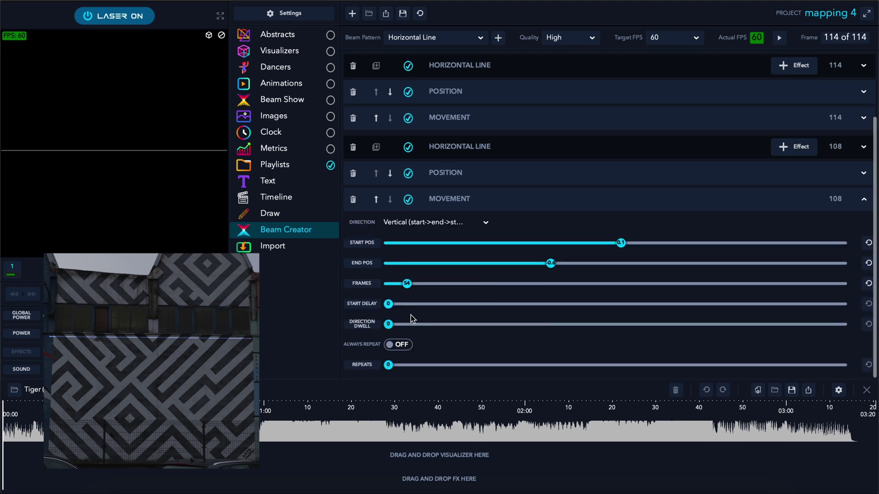
{"action": "scroll", "coordinate": [439, 293], "scroll_direction": "down", "scroll_amount": 3}
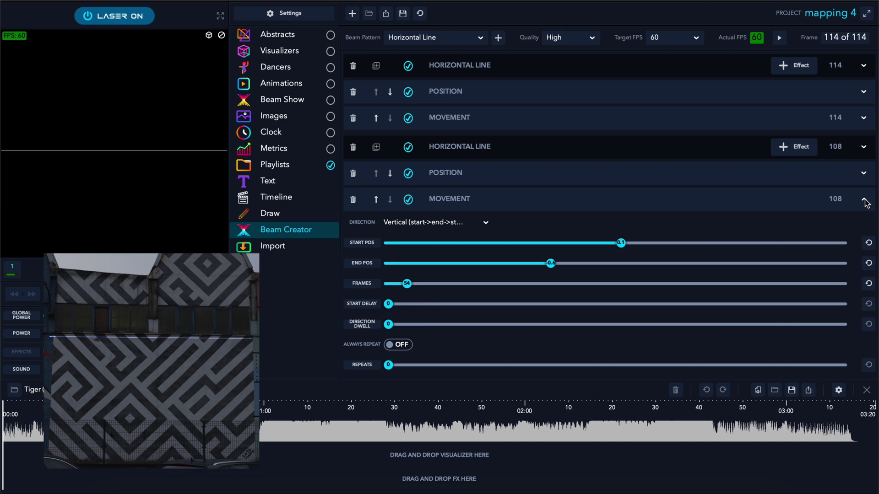
{"action": "left_click_drag", "start_coordinate": [388, 304], "coordinate": [402, 308]}
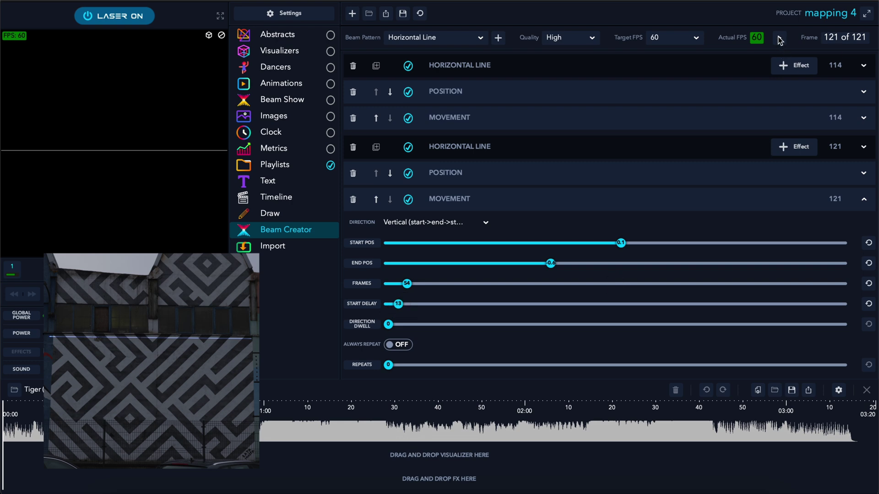
{"action": "left_click", "coordinate": [779, 40]}
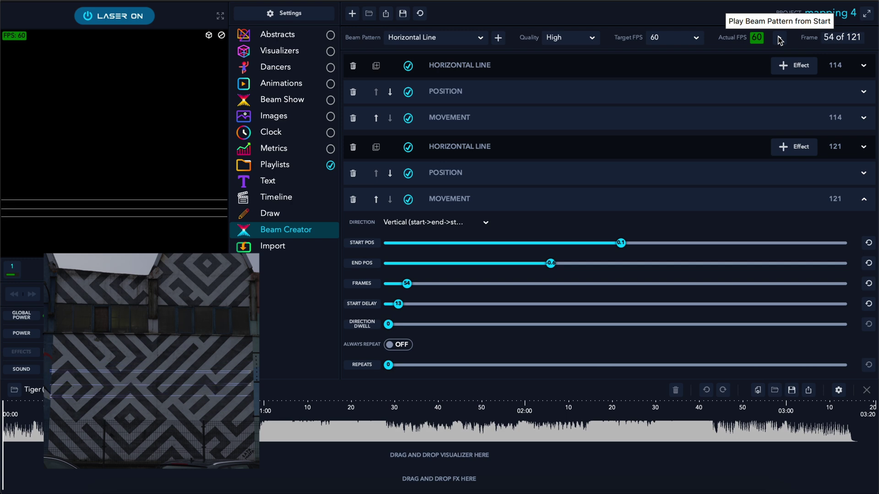
Step: Save the three-line beam under the name "mapping 4" and return to the playlists
{"action": "left_click", "coordinate": [498, 37]}
{"action": "left_click", "coordinate": [403, 15]}
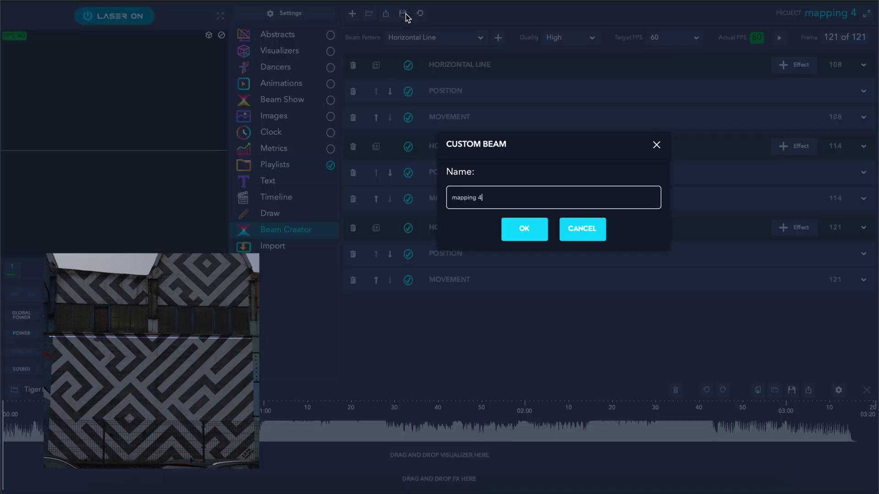
{"action": "left_click", "coordinate": [522, 227]}
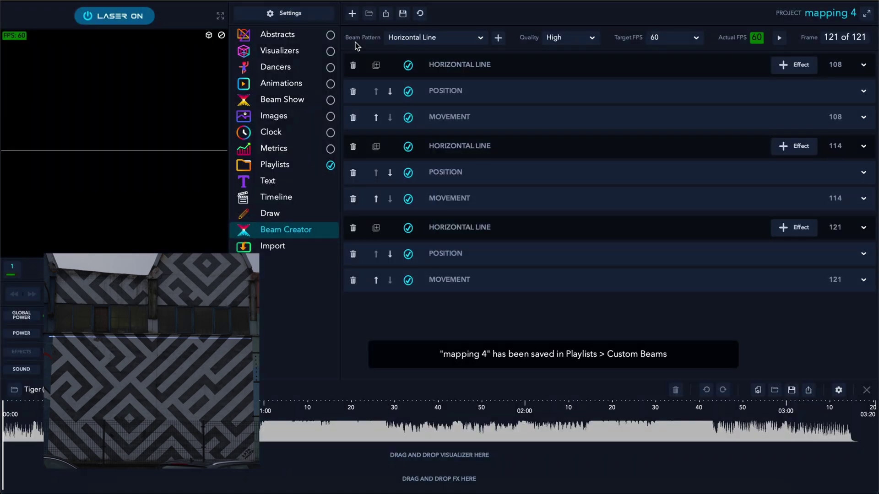
{"action": "left_click", "coordinate": [304, 169]}
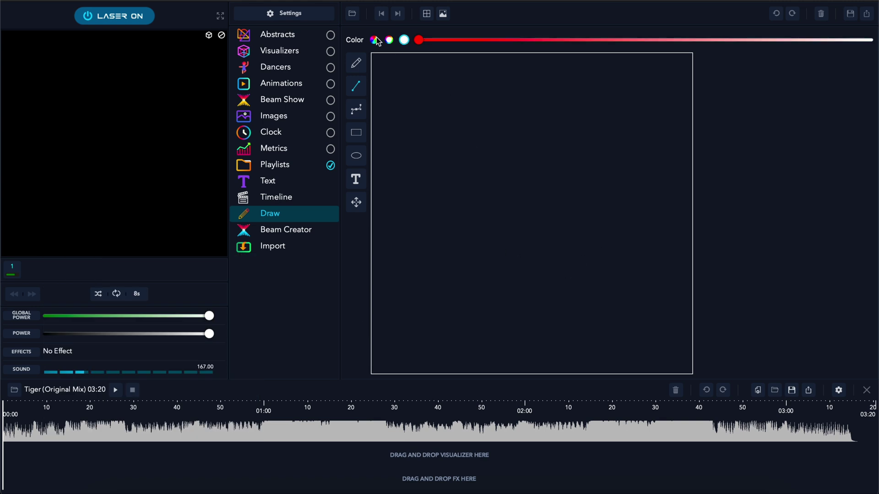
Step: Set the drawing color to green and draw a three-segment zigzag line rising across the canvas
{"action": "left_click", "coordinate": [468, 39]}
{"action": "left_click", "coordinate": [472, 306]}
{"action": "left_click", "coordinate": [516, 265]}
{"action": "left_click", "coordinate": [549, 298]}
{"action": "double_click", "coordinate": [627, 223]}
Step: Draw a large diamond above the end of the zigzag and a smaller diamond nested inside it
{"action": "left_click", "coordinate": [627, 153]}
{"action": "left_click", "coordinate": [594, 187]}
{"action": "left_click", "coordinate": [554, 150]}
{"action": "left_click", "coordinate": [588, 119]}
{"action": "left_click", "coordinate": [592, 133]}
{"action": "left_click", "coordinate": [612, 151]}
{"action": "left_click", "coordinate": [594, 170]}
{"action": "left_click", "coordinate": [573, 150]}
{"action": "key", "text": "Return"}
{"action": "left_click", "coordinate": [521, 229]}
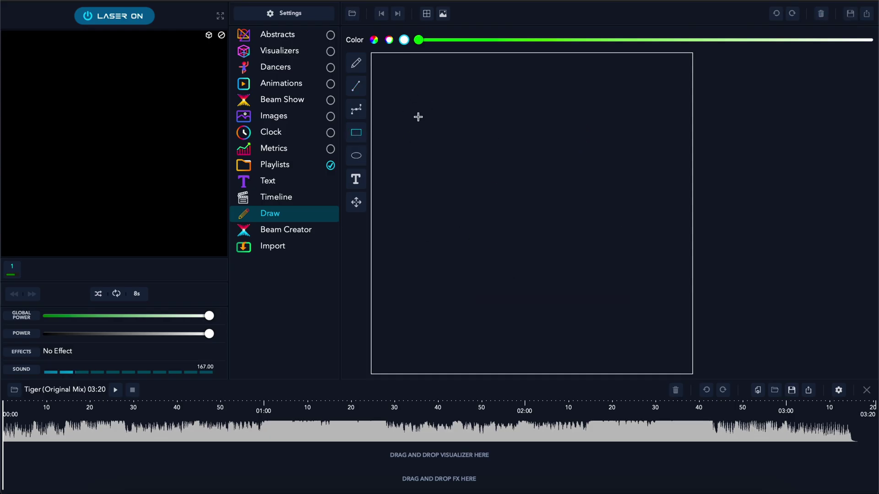
{"action": "left_click_drag", "start_coordinate": [439, 223], "coordinate": [636, 310]}
{"action": "left_click", "coordinate": [820, 14]}
{"action": "left_click", "coordinate": [527, 212]}
Step: Draw a slightly skewed green rectangle from four lines in the lower half of the canvas and cross it with both diagonals
{"action": "left_click", "coordinate": [442, 224]}
{"action": "left_click", "coordinate": [636, 225]}
{"action": "left_click", "coordinate": [636, 310]}
{"action": "left_click", "coordinate": [438, 310]}
{"action": "left_click", "coordinate": [442, 224]}
{"action": "left_click", "coordinate": [356, 86]}
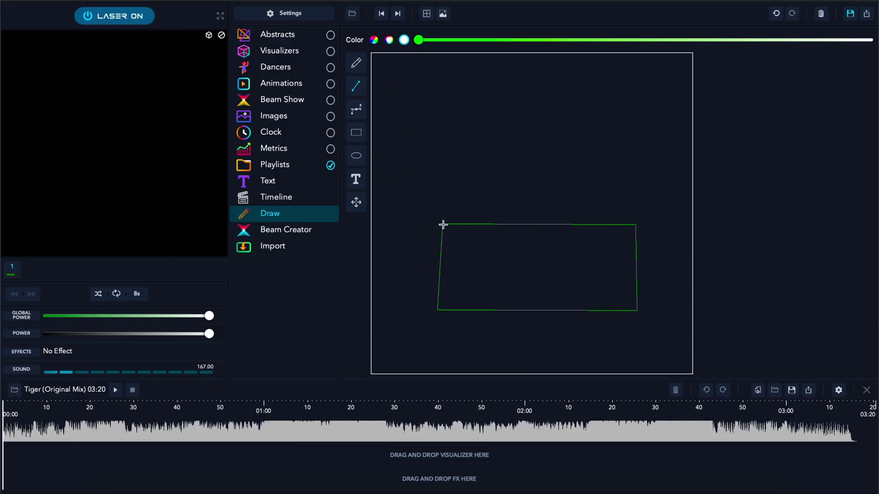
{"action": "left_click_drag", "start_coordinate": [442, 224], "coordinate": [636, 310]}
{"action": "left_click_drag", "start_coordinate": [438, 310], "coordinate": [636, 224]}
Step: Save the drawing of the rectangle with crossed diagonals
{"action": "left_click", "coordinate": [850, 13]}
{"action": "left_click", "coordinate": [397, 13]}
{"action": "left_click", "coordinate": [427, 13]}
{"action": "left_click", "coordinate": [608, 302]}
{"action": "left_click", "coordinate": [850, 14]}
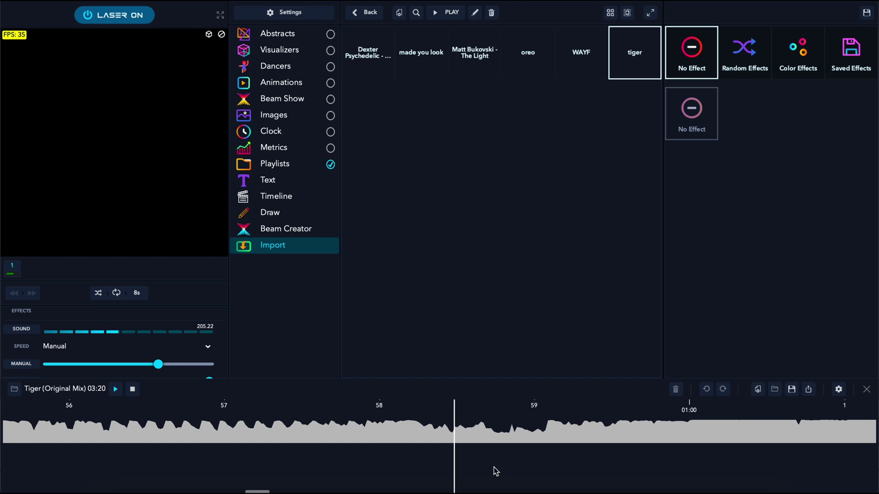
Step: Examine the waveform of the Tiger track around 00:58 to 01:00 on the timeline
{"action": "scroll", "coordinate": [457, 451], "scroll_direction": "down", "scroll_amount": 10}
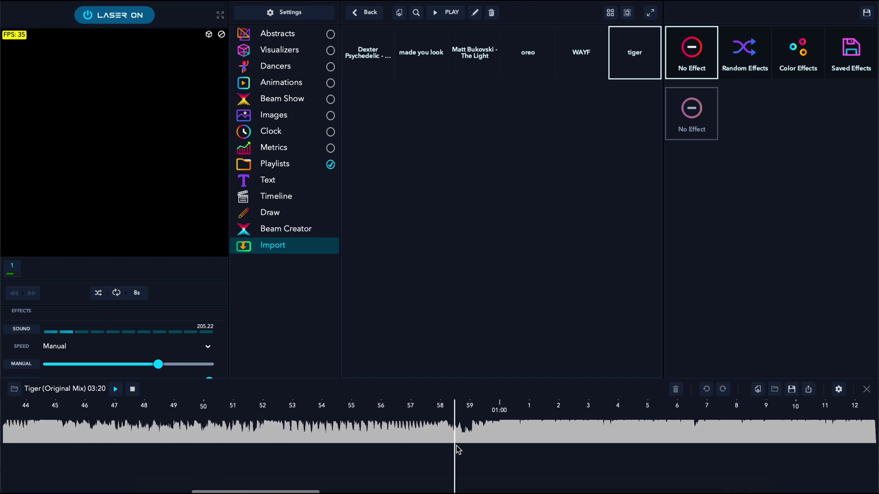
{"action": "scroll", "coordinate": [457, 451], "scroll_direction": "down", "scroll_amount": 4}
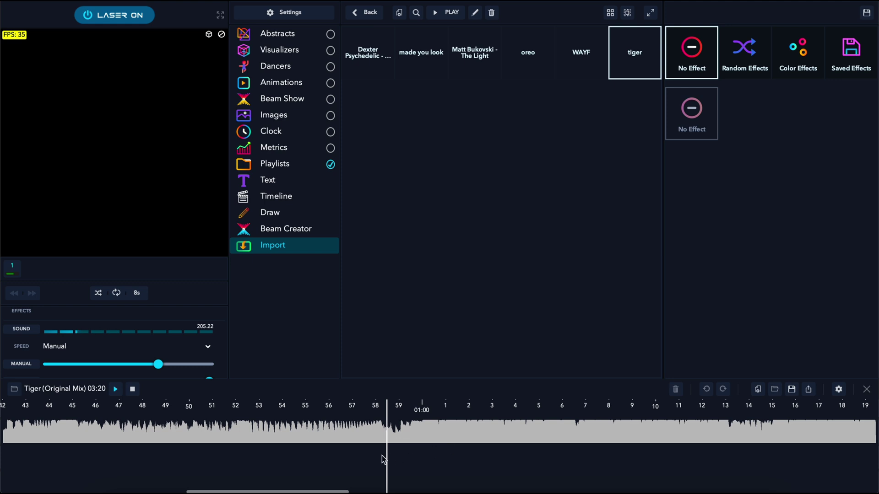
{"action": "scroll", "coordinate": [426, 480], "scroll_direction": "up", "scroll_amount": 6}
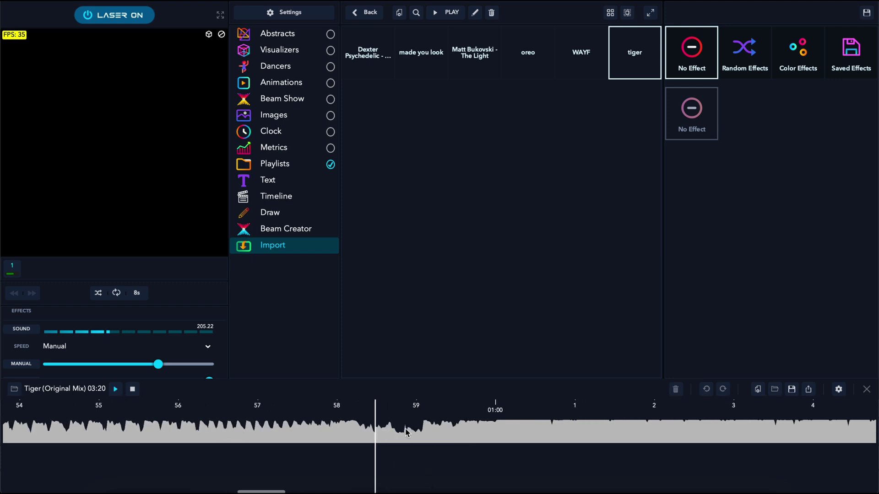
{"action": "scroll", "coordinate": [368, 430], "scroll_direction": "up", "scroll_amount": 2}
{"action": "scroll", "coordinate": [368, 430], "scroll_direction": "down", "scroll_amount": 8}
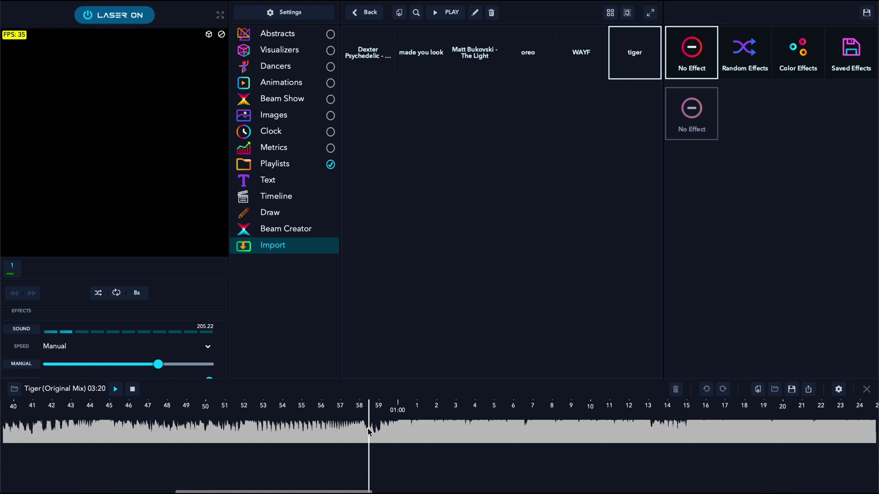
{"action": "scroll", "coordinate": [368, 430], "scroll_direction": "down", "scroll_amount": 8}
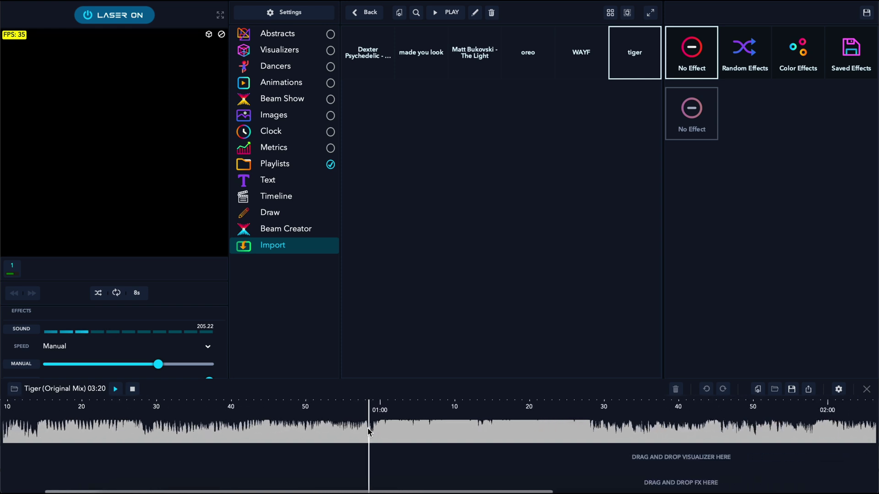
{"action": "scroll", "coordinate": [368, 431], "scroll_direction": "down", "scroll_amount": 3}
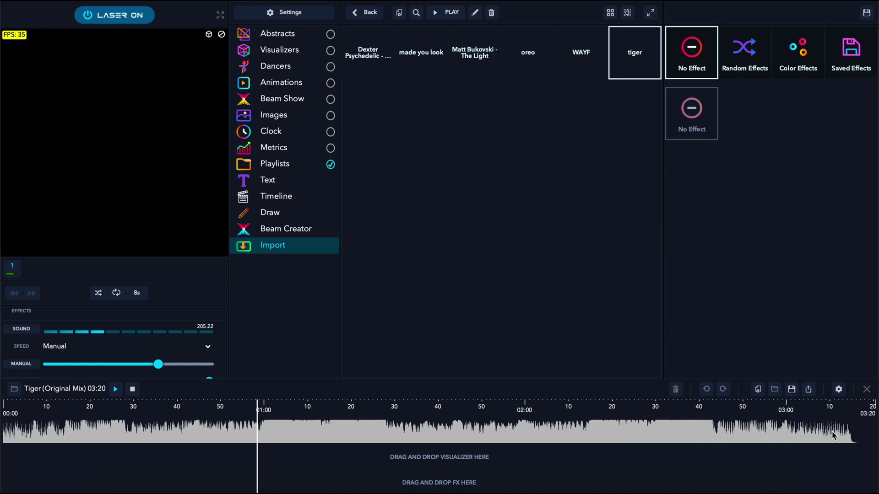
{"action": "scroll", "coordinate": [245, 455], "scroll_direction": "up", "scroll_amount": 8}
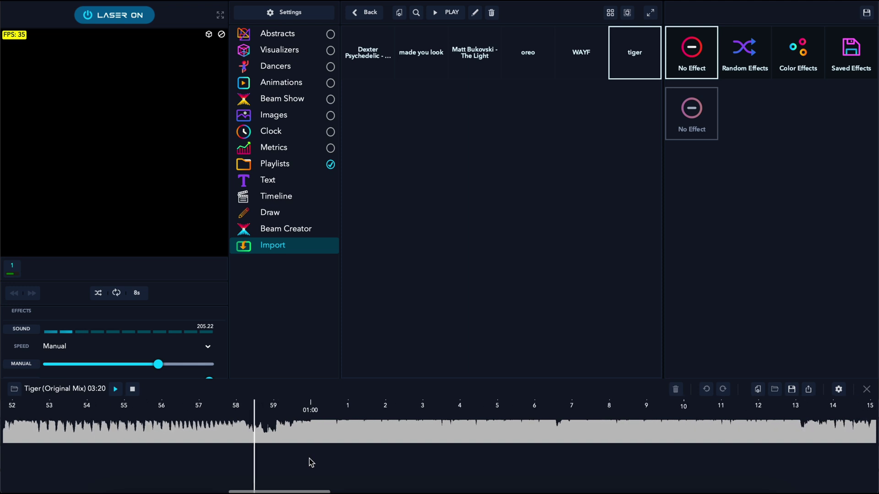
{"action": "scroll", "coordinate": [267, 455], "scroll_direction": "up", "scroll_amount": 3}
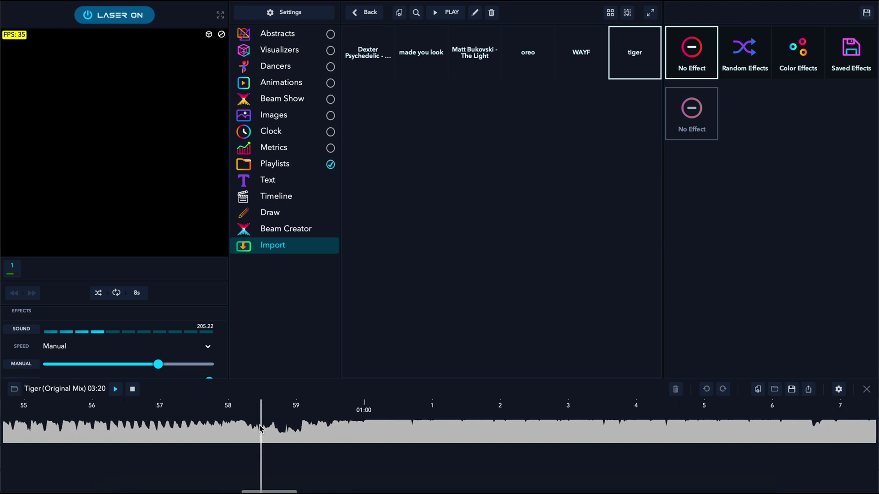
Step: Play the Tiger track from shortly before 00:58 through the transition at 01:00
{"action": "left_click", "coordinate": [245, 415]}
{"action": "left_click", "coordinate": [235, 416]}
{"action": "left_click", "coordinate": [202, 417]}
{"action": "key", "text": "space"}
{"action": "scroll", "coordinate": [243, 420], "scroll_direction": "up", "scroll_amount": 3}
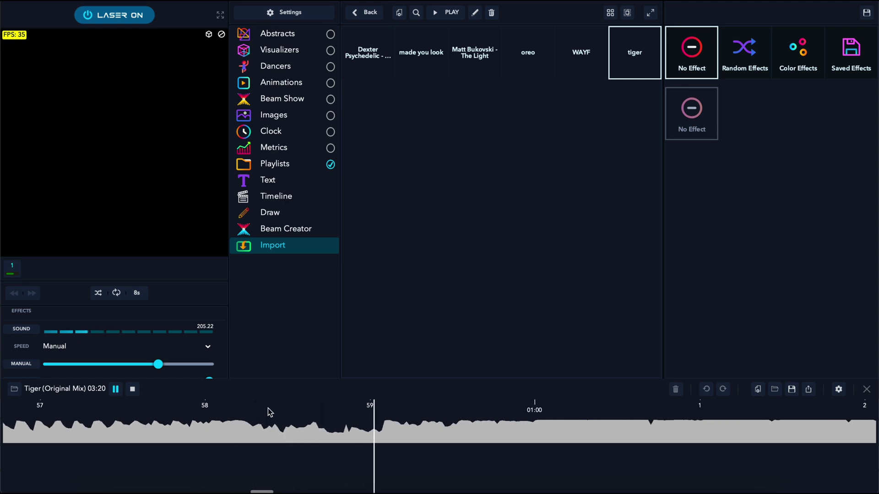
{"action": "scroll", "coordinate": [268, 408], "scroll_direction": "down", "scroll_amount": 2}
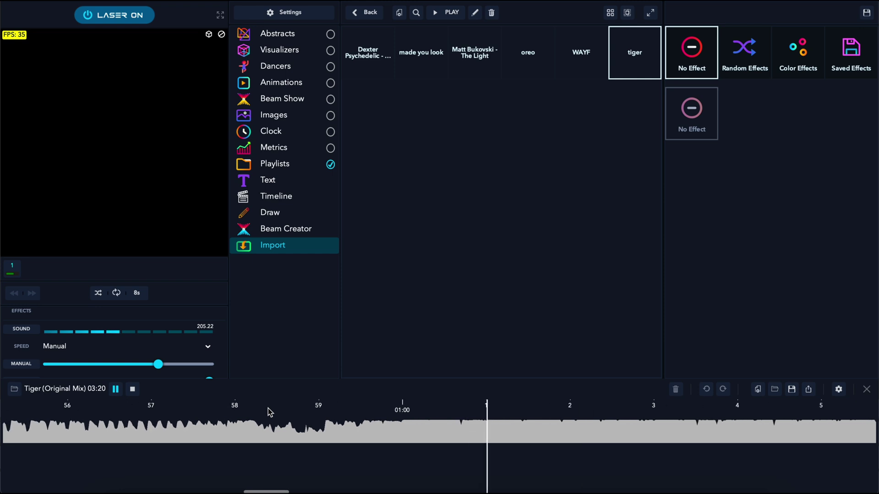
{"action": "scroll", "coordinate": [235, 426], "scroll_direction": "up", "scroll_amount": 2}
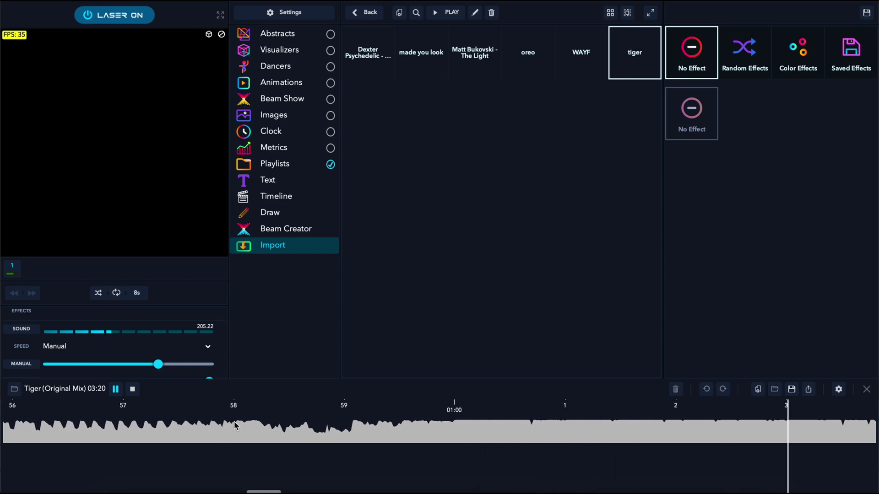
Step: Stop the playback and place the timeline playhead just after 00:58
{"action": "left_click", "coordinate": [235, 426]}
{"action": "scroll", "coordinate": [235, 424], "scroll_direction": "up", "scroll_amount": 2}
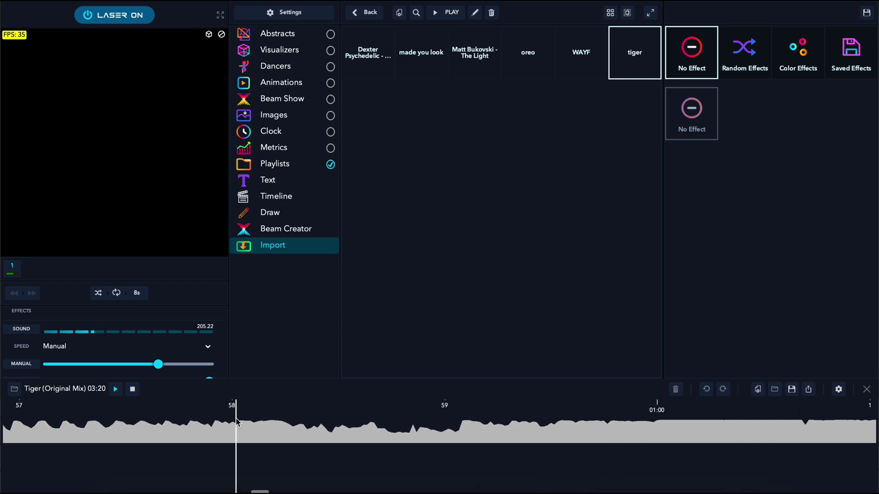
{"action": "scroll", "coordinate": [237, 412], "scroll_direction": "up", "scroll_amount": 1}
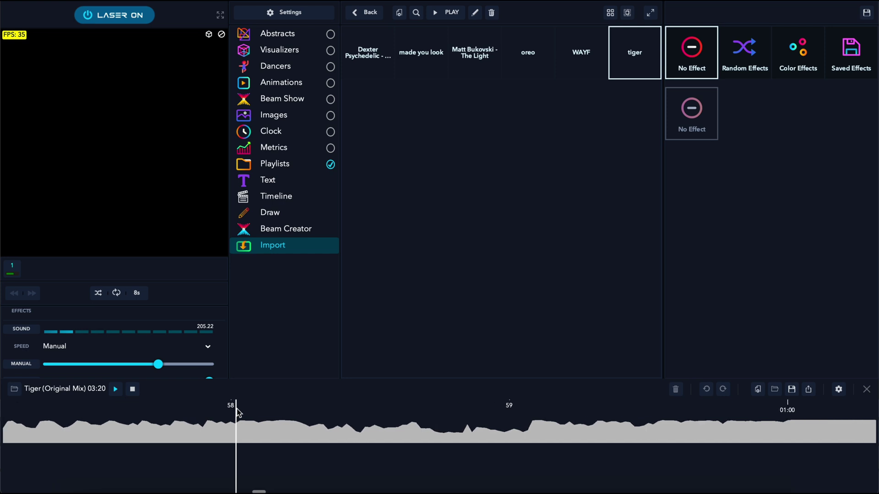
{"action": "left_click", "coordinate": [198, 414]}
{"action": "scroll", "coordinate": [198, 414], "scroll_direction": "down", "scroll_amount": 1}
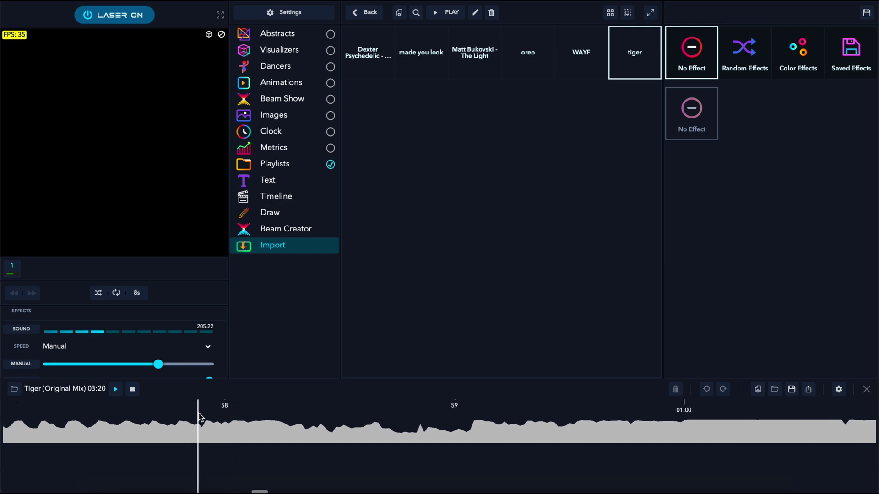
{"action": "left_click", "coordinate": [250, 409]}
{"action": "key", "text": "space"}
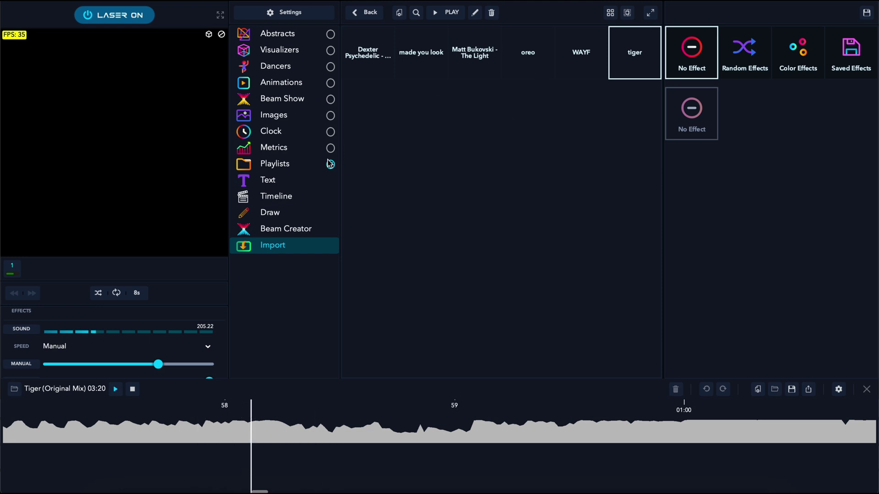
Step: Open the Drawings playlist, preview Drawing 13 and select Drawing 14
{"action": "left_click", "coordinate": [290, 169]}
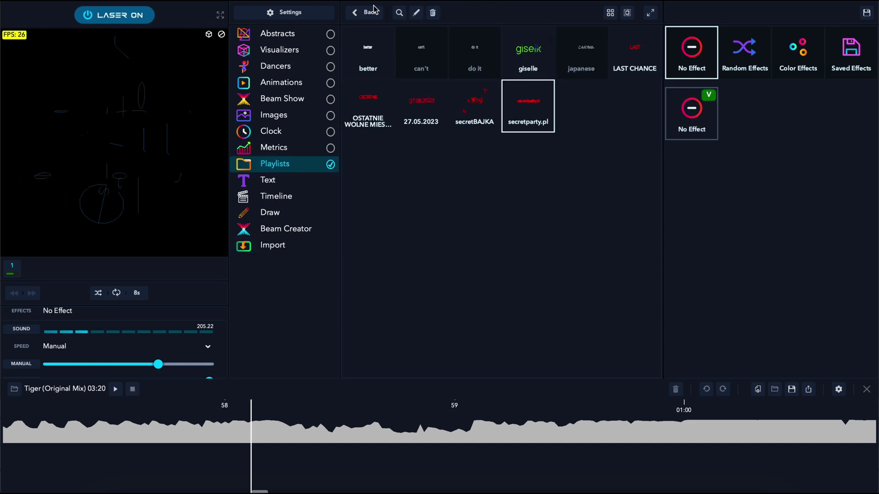
{"action": "left_click", "coordinate": [375, 10]}
{"action": "left_click", "coordinate": [587, 65]}
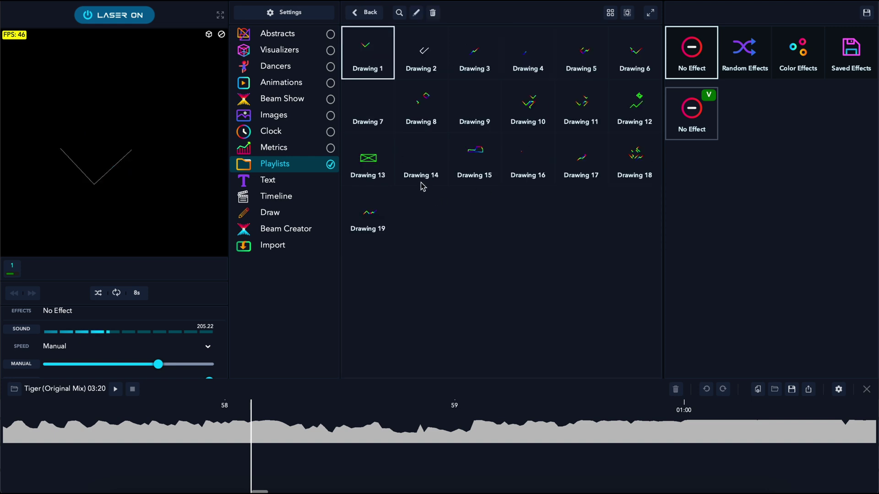
{"action": "left_click", "coordinate": [366, 174]}
{"action": "left_click", "coordinate": [423, 166]}
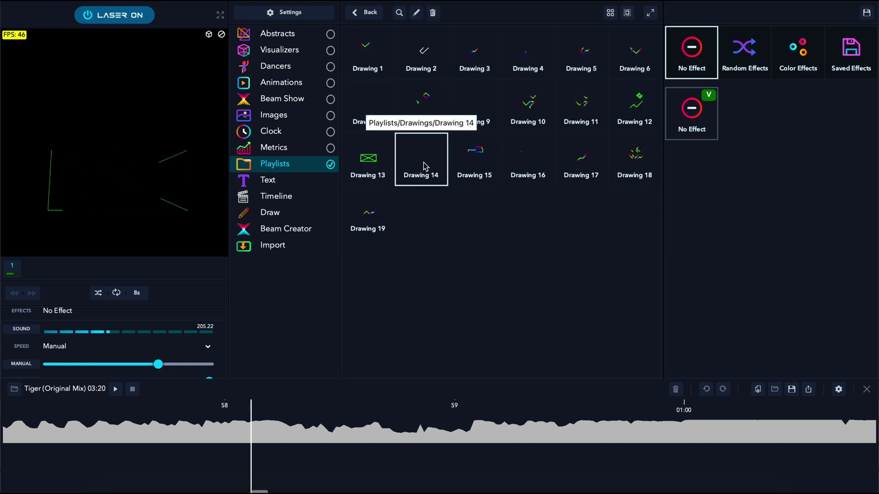
{"action": "left_click", "coordinate": [414, 153]}
Step: Add Drawing 14 to the timeline's visualizer track and move its clip to start at the playhead just after 00:58
{"action": "left_click", "coordinate": [255, 476]}
{"action": "mouse_move", "coordinate": [427, 176]}
{"action": "left_mouse_down"}
{"action": "mouse_move", "coordinate": [384, 393]}
{"action": "mouse_move", "coordinate": [314, 473]}
{"action": "mouse_move", "coordinate": [293, 473]}
{"action": "left_mouse_up"}
{"action": "scroll", "coordinate": [293, 474], "scroll_direction": "down", "scroll_amount": 3}
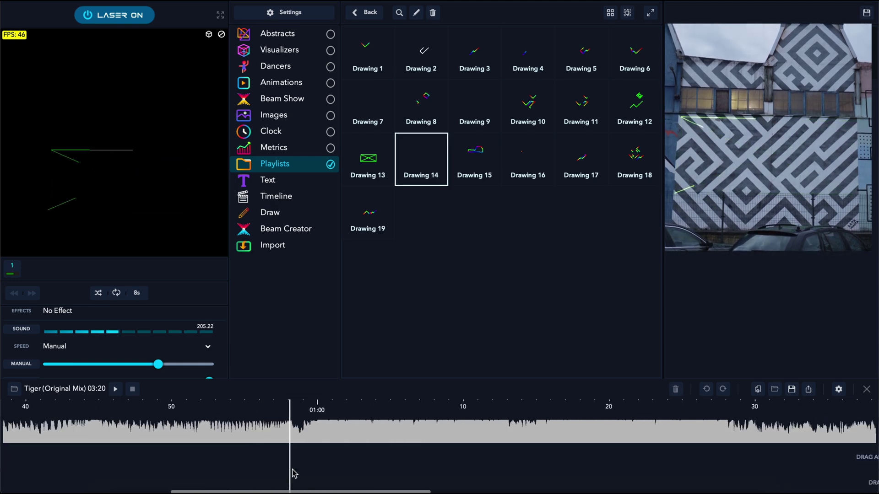
{"action": "scroll", "coordinate": [294, 474], "scroll_direction": "down", "scroll_amount": 5}
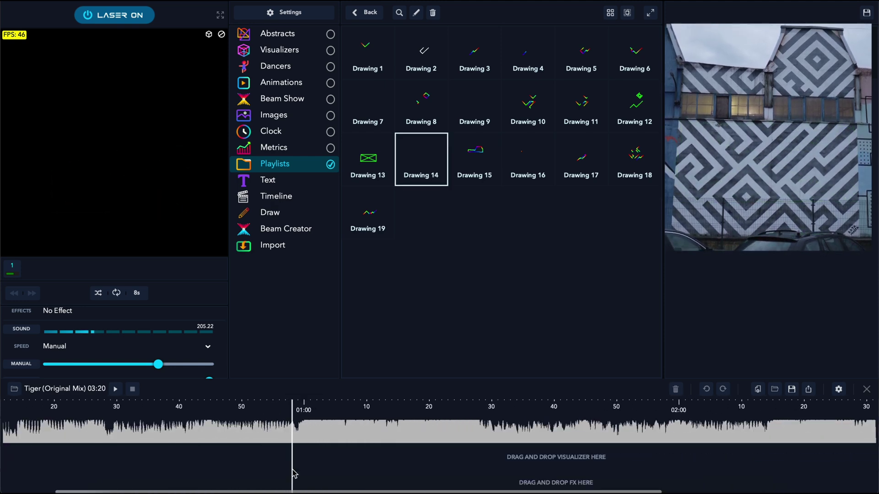
{"action": "left_click_drag", "start_coordinate": [433, 144], "coordinate": [257, 455]}
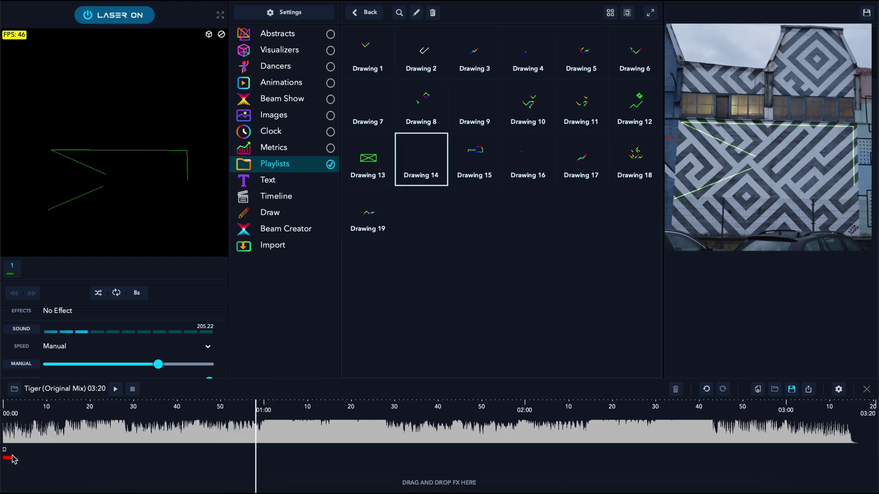
{"action": "mouse_move", "coordinate": [9, 456]}
{"action": "left_mouse_down"}
{"action": "mouse_move", "coordinate": [271, 452]}
{"action": "mouse_move", "coordinate": [210, 460]}
{"action": "left_mouse_up"}
{"action": "scroll", "coordinate": [261, 458], "scroll_direction": "up", "scroll_amount": 4}
{"action": "scroll", "coordinate": [266, 459], "scroll_direction": "up", "scroll_amount": 2}
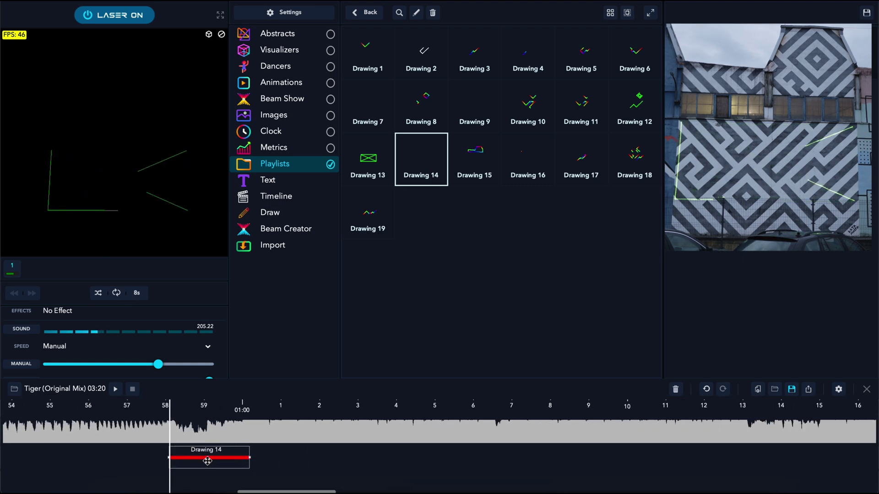
Step: Play the timeline through the Drawing 14 clip and stop it past 01:00
{"action": "scroll", "coordinate": [202, 461], "scroll_direction": "up", "scroll_amount": 3}
{"action": "key", "text": "space"}
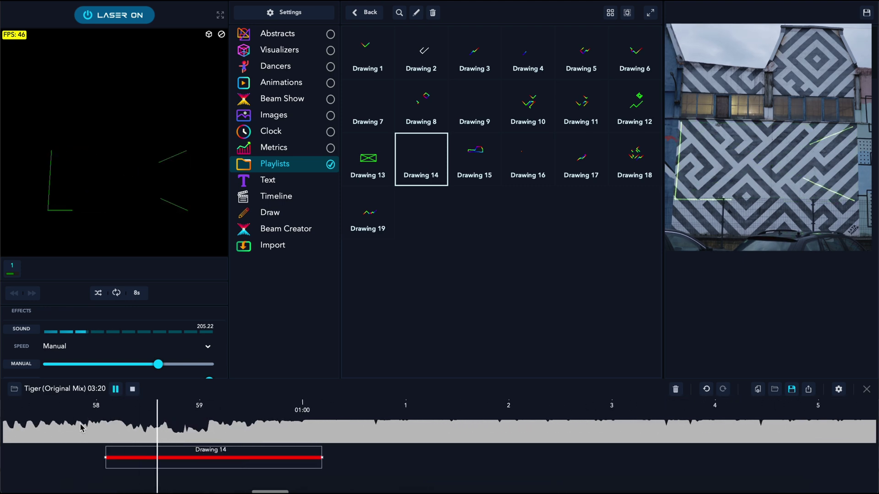
{"action": "key", "text": "space"}
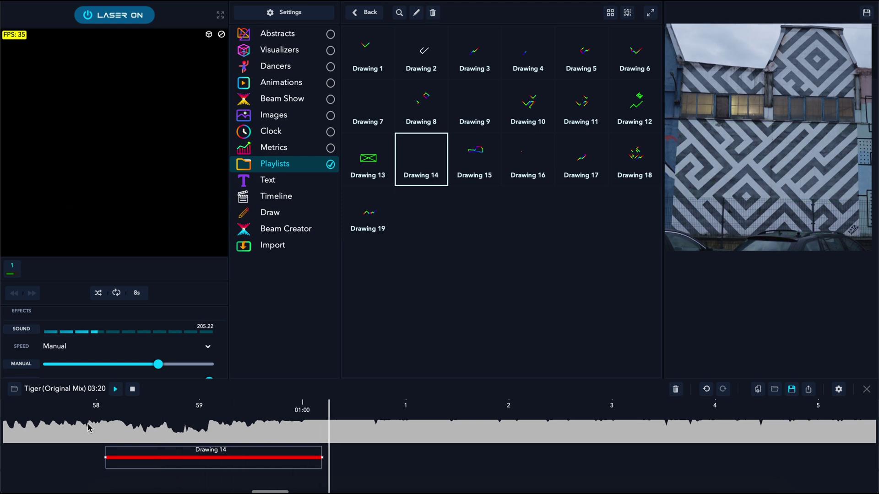
Step: Place the playhead just before 01:00 and shorten the Drawing 14 clip to end there
{"action": "mouse_move", "coordinate": [195, 414]}
{"action": "left_mouse_down"}
{"action": "mouse_move", "coordinate": [302, 424]}
{"action": "mouse_move", "coordinate": [274, 418]}
{"action": "mouse_move", "coordinate": [285, 418]}
{"action": "left_mouse_up"}
{"action": "scroll", "coordinate": [293, 428], "scroll_direction": "up", "scroll_amount": 2}
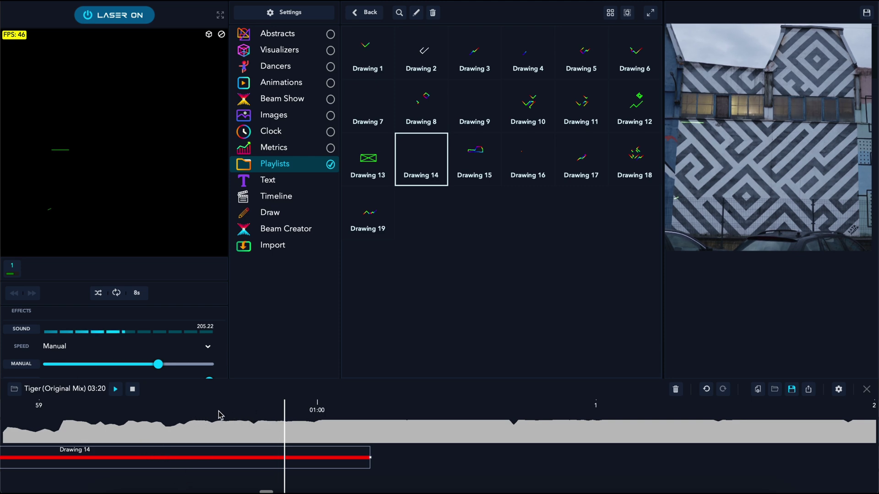
{"action": "left_click", "coordinate": [234, 418]}
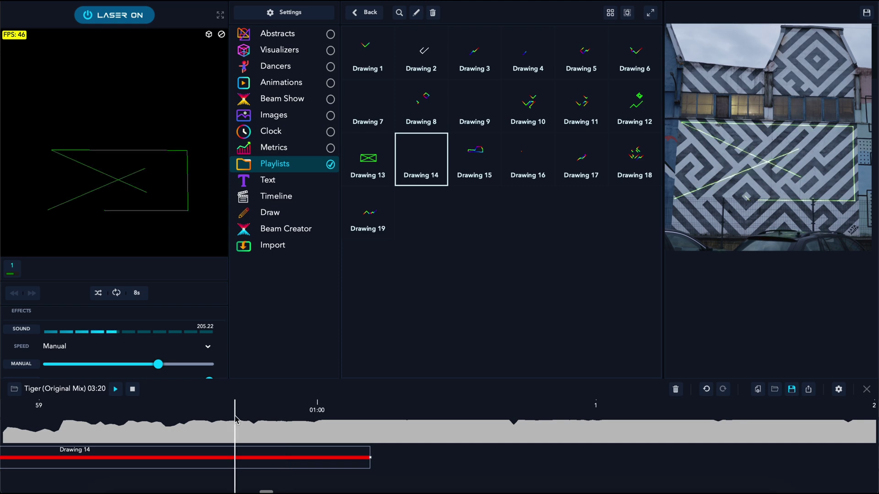
{"action": "left_click", "coordinate": [284, 417]}
{"action": "left_click", "coordinate": [305, 416]}
{"action": "left_click", "coordinate": [305, 417]}
{"action": "left_click", "coordinate": [306, 416]}
{"action": "key", "text": "space"}
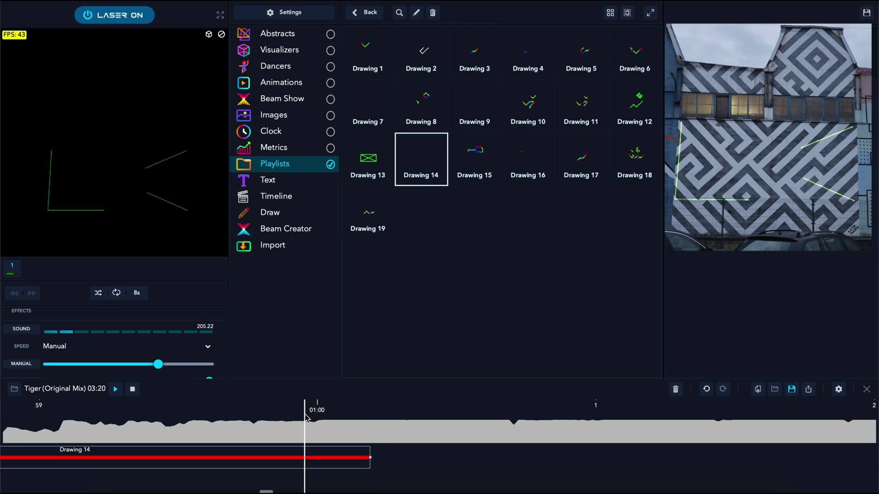
{"action": "mouse_move", "coordinate": [370, 458]}
{"action": "left_mouse_down"}
{"action": "mouse_move", "coordinate": [298, 465]}
{"action": "mouse_move", "coordinate": [306, 468]}
{"action": "mouse_move", "coordinate": [303, 459]}
{"action": "left_mouse_up"}
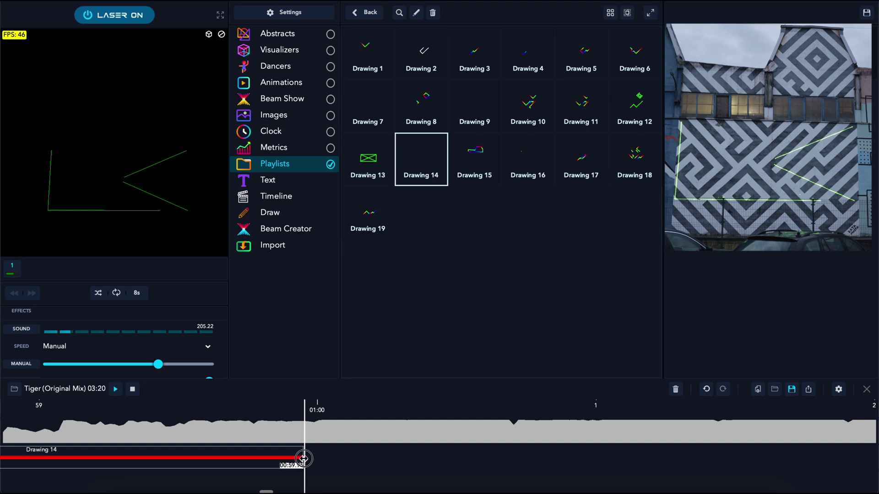
{"action": "scroll", "coordinate": [305, 458], "scroll_direction": "down", "scroll_amount": 3}
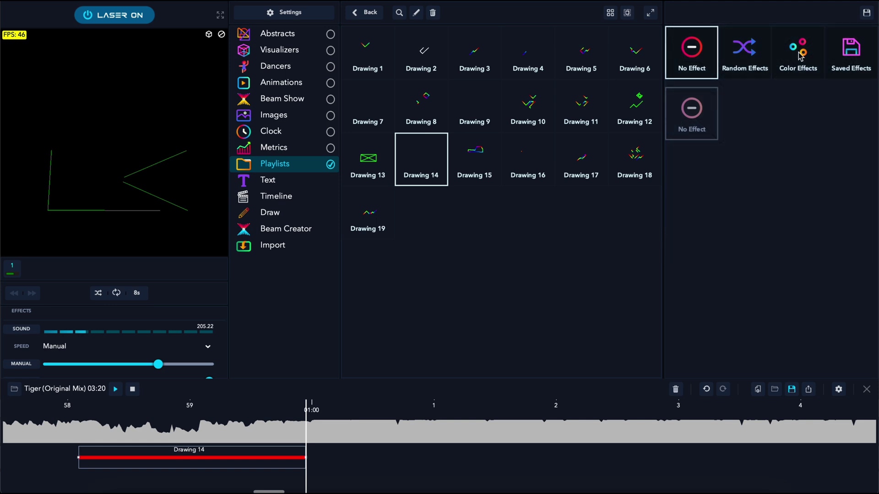
Step: Preview Drawing 14 with the Color Blobs B color effect and switch it to Colorize Wheel
{"action": "left_click", "coordinate": [799, 54]}
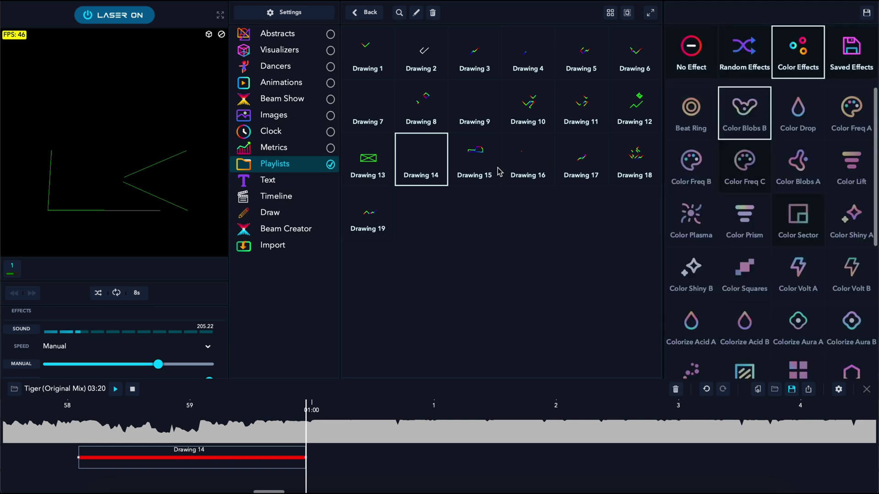
{"action": "left_click", "coordinate": [750, 115]}
{"action": "scroll", "coordinate": [762, 145], "scroll_direction": "down", "scroll_amount": 5}
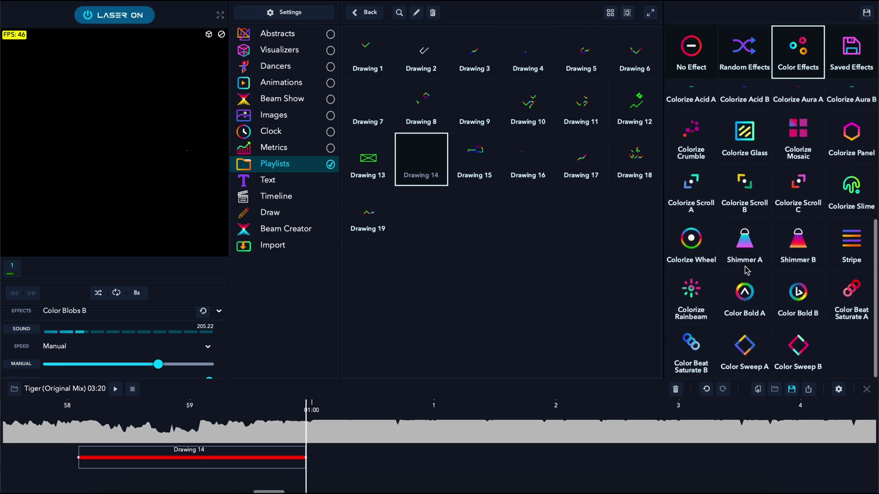
{"action": "left_click", "coordinate": [692, 254]}
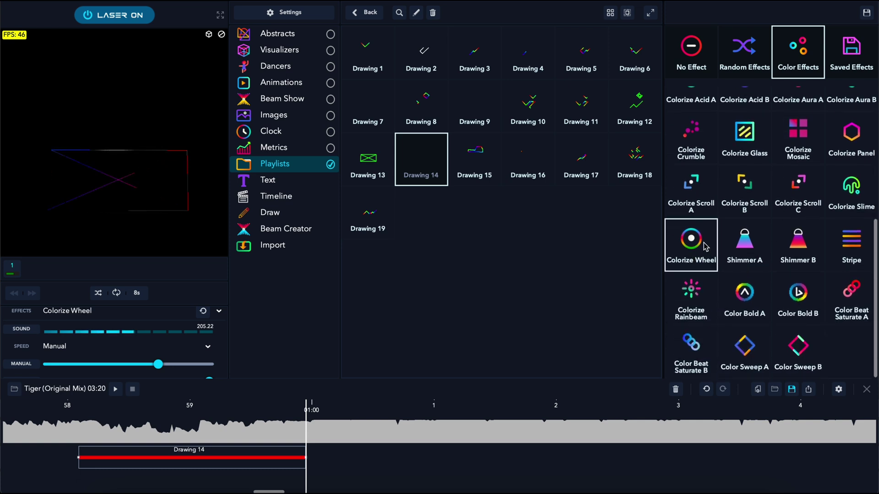
Step: Add the Colorize Wheel effect to the track below Drawing 14 and align its start with that clip's start
{"action": "left_click_drag", "start_coordinate": [705, 247], "coordinate": [232, 488]}
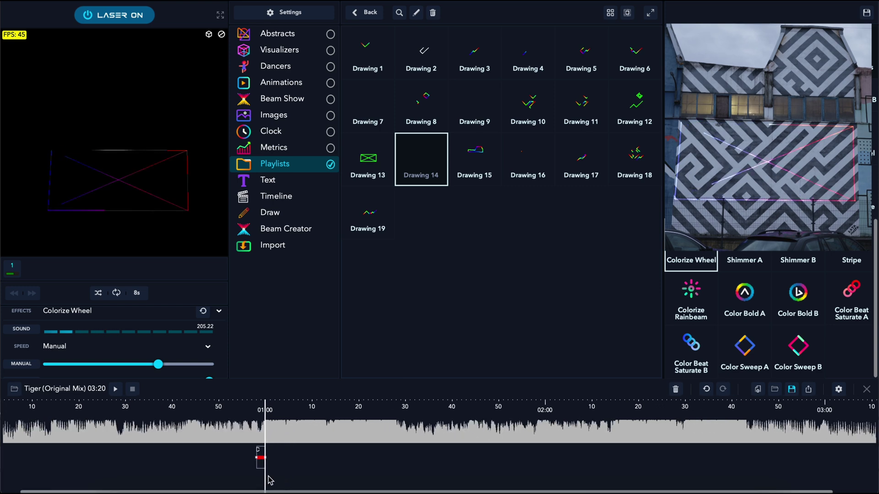
{"action": "left_click_drag", "start_coordinate": [8, 483], "coordinate": [262, 483]}
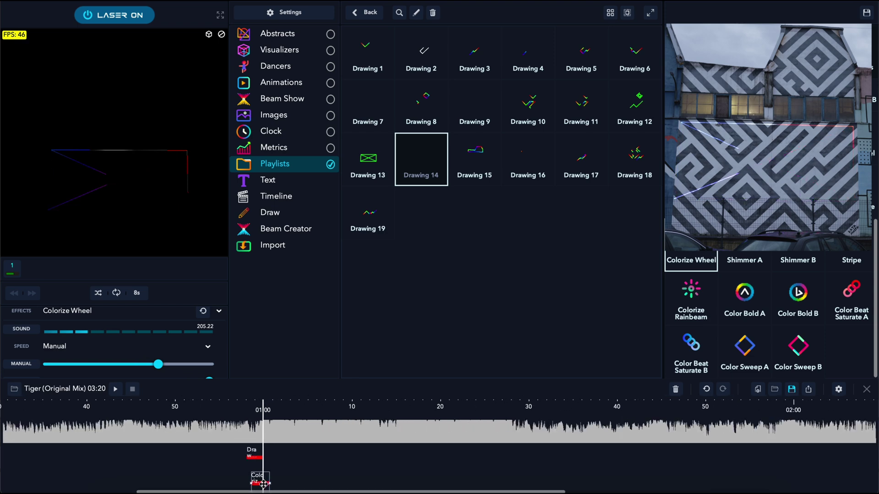
{"action": "scroll", "coordinate": [249, 474], "scroll_direction": "up", "scroll_amount": 5}
{"action": "scroll", "coordinate": [257, 460], "scroll_direction": "up", "scroll_amount": 2}
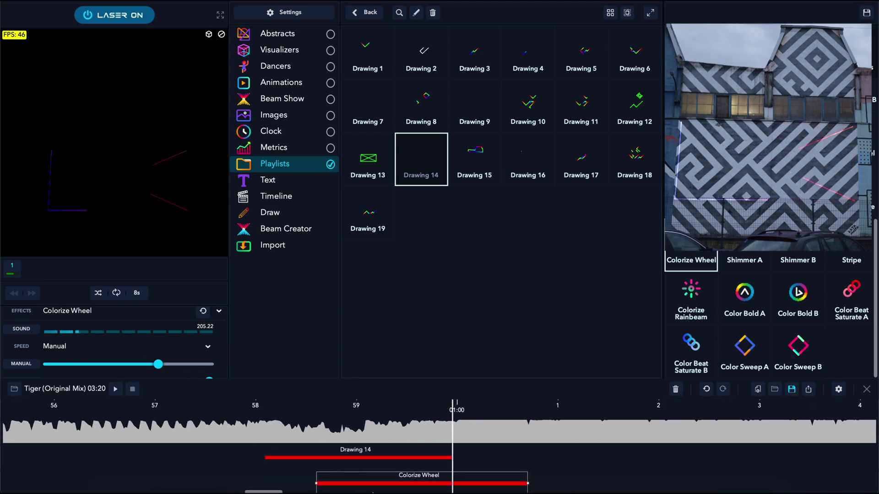
{"action": "mouse_move", "coordinate": [385, 481]}
{"action": "left_mouse_down"}
{"action": "mouse_move", "coordinate": [298, 481]}
{"action": "mouse_move", "coordinate": [307, 482]}
{"action": "left_mouse_up"}
Step: Shorten the Colorize Wheel clip to end together with Drawing 14, just before 01:00
{"action": "scroll", "coordinate": [306, 481], "scroll_direction": "up", "scroll_amount": 2}
{"action": "scroll", "coordinate": [306, 481], "scroll_direction": "up", "scroll_amount": 1}
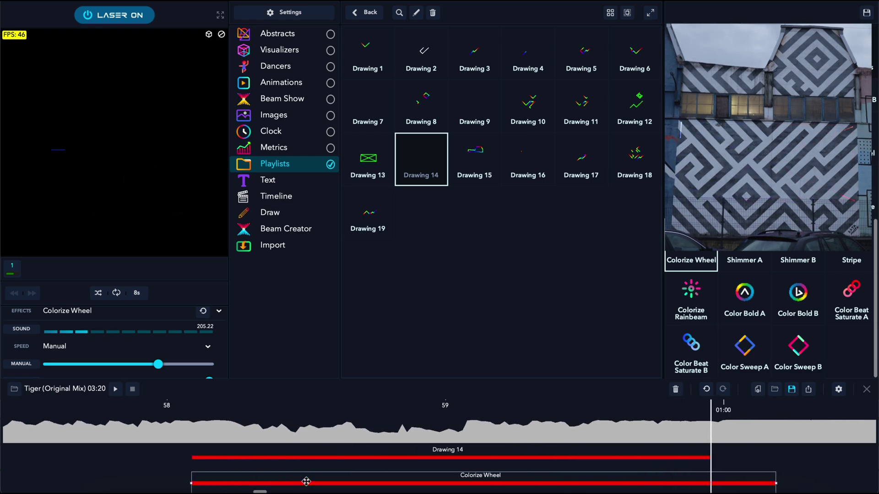
{"action": "left_click_drag", "start_coordinate": [777, 485], "coordinate": [710, 482]}
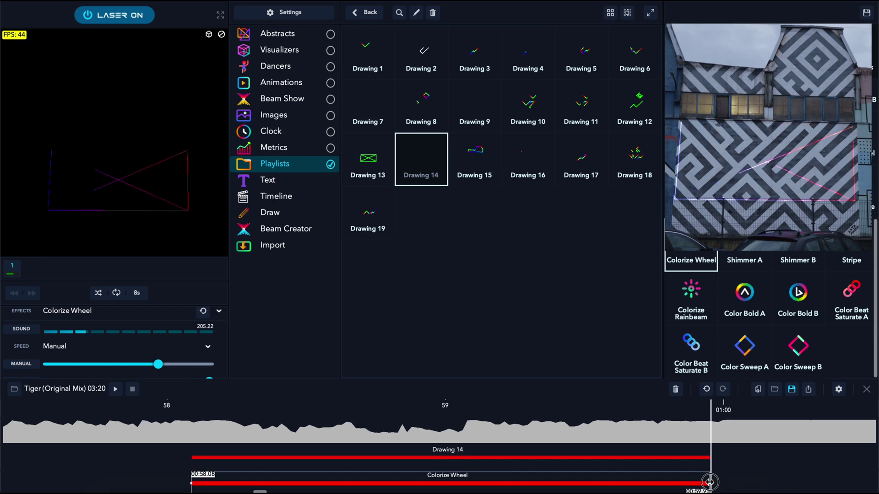
Step: Play the timeline through the Drawing 14 clip with its Colorize Wheel effect and save the timeline as tiger
{"action": "left_click", "coordinate": [172, 433]}
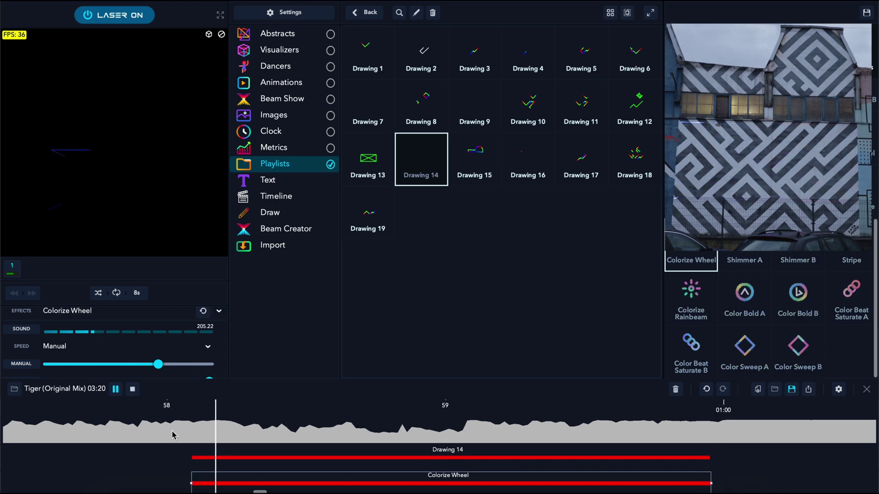
{"action": "key", "text": "space"}
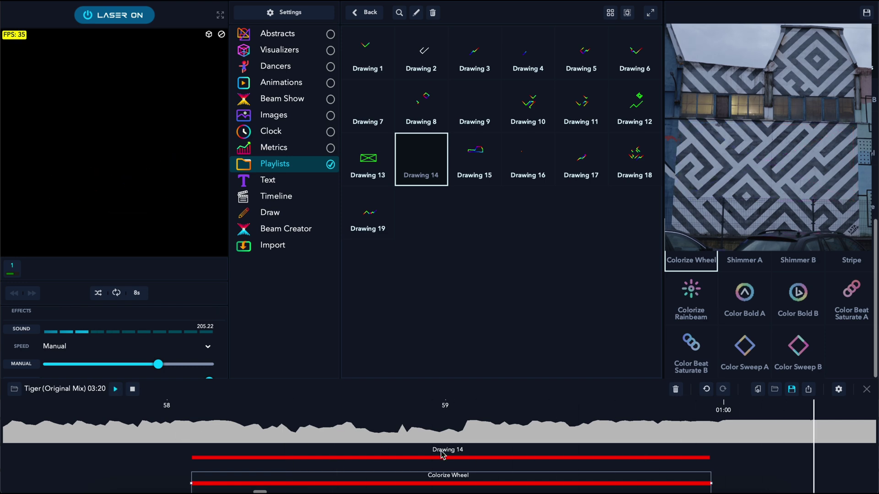
{"action": "left_click", "coordinate": [793, 390]}
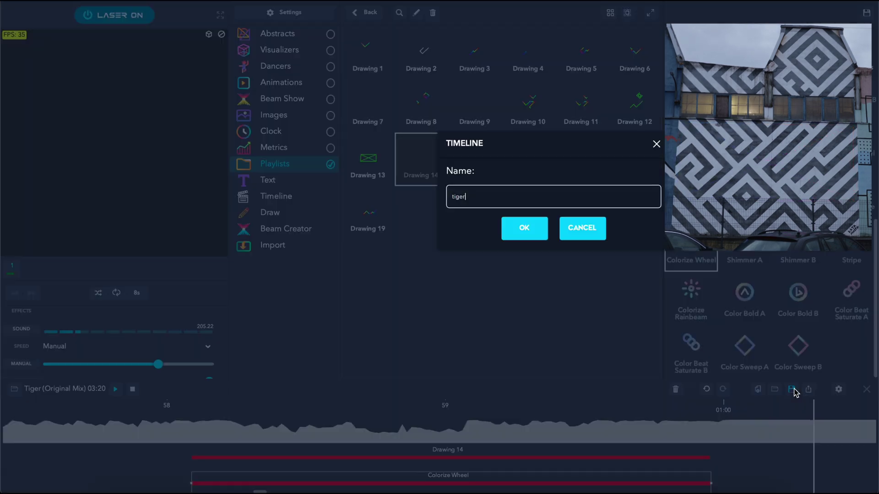
{"action": "left_click", "coordinate": [524, 228]}
Step: Place the playhead at the end of Drawing 14 and add Drawing 1 directly after it on the same track
{"action": "scroll", "coordinate": [722, 440], "scroll_direction": "down", "scroll_amount": 2}
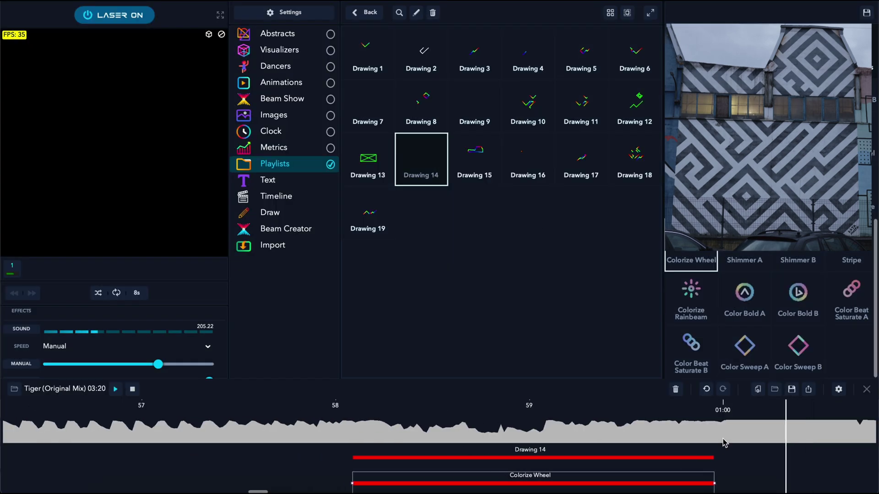
{"action": "scroll", "coordinate": [350, 447], "scroll_direction": "down", "scroll_amount": 1}
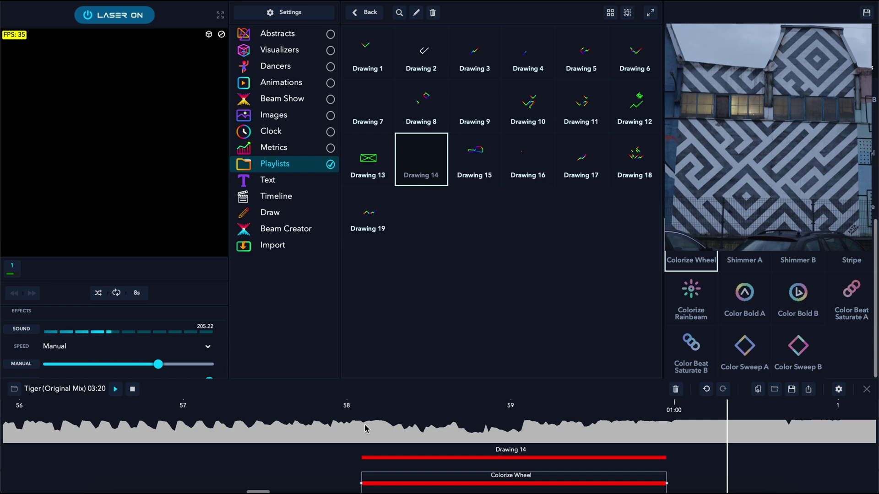
{"action": "scroll", "coordinate": [365, 428], "scroll_direction": "down", "scroll_amount": 2}
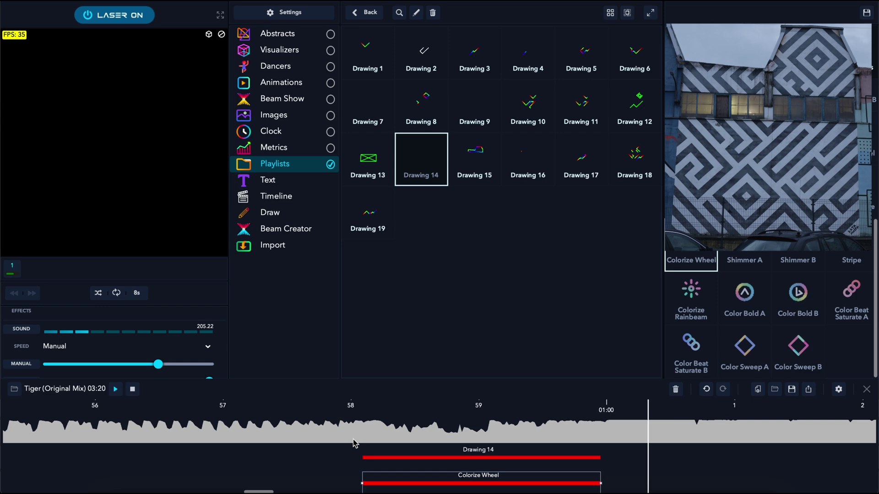
{"action": "scroll", "coordinate": [450, 434], "scroll_direction": "down", "scroll_amount": 1}
{"action": "left_click", "coordinate": [578, 434]}
{"action": "scroll", "coordinate": [578, 435], "scroll_direction": "up", "scroll_amount": 5}
{"action": "left_click", "coordinate": [584, 430]}
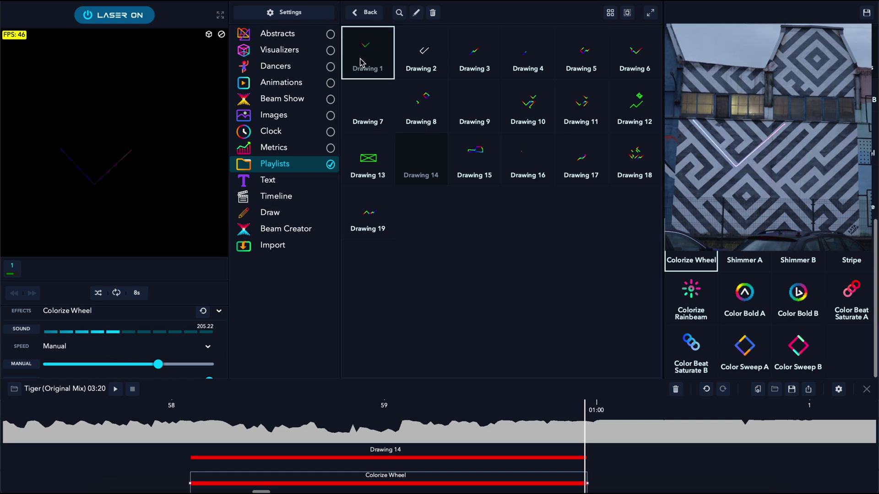
{"action": "mouse_move", "coordinate": [362, 58]}
{"action": "left_mouse_down"}
{"action": "mouse_move", "coordinate": [623, 394]}
{"action": "mouse_move", "coordinate": [611, 445]}
{"action": "mouse_move", "coordinate": [618, 472]}
{"action": "left_mouse_up"}
Step: Play the timeline from the end of Drawing 14 into Drawing 1 and check the extent of the Drawing 1 clip
{"action": "scroll", "coordinate": [613, 422], "scroll_direction": "down", "scroll_amount": 2}
{"action": "key", "text": "space"}
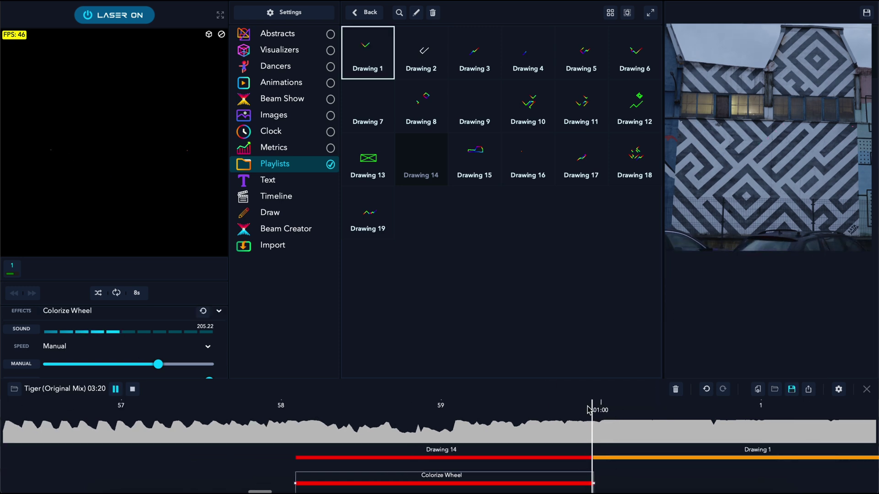
{"action": "scroll", "coordinate": [658, 454], "scroll_direction": "up", "scroll_amount": 1}
{"action": "scroll", "coordinate": [656, 453], "scroll_direction": "up", "scroll_amount": 1}
{"action": "scroll", "coordinate": [659, 454], "scroll_direction": "down", "scroll_amount": 1}
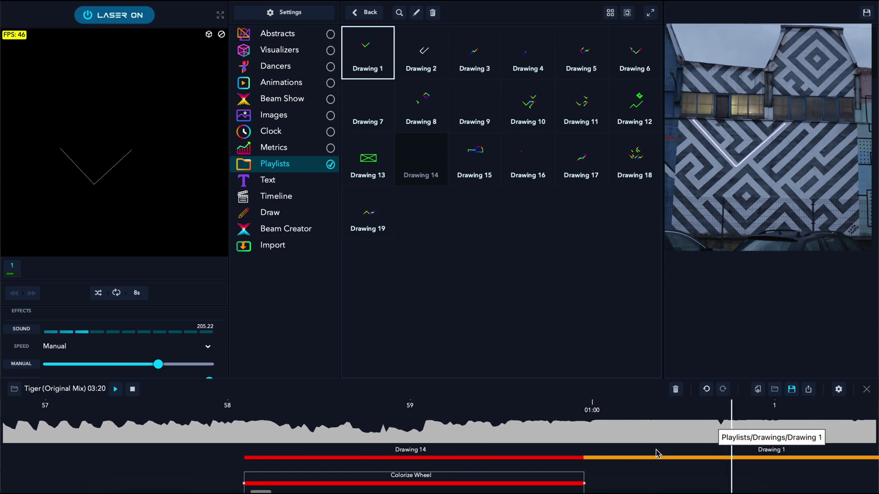
{"action": "scroll", "coordinate": [603, 458], "scroll_direction": "right", "scroll_amount": 2}
{"action": "scroll", "coordinate": [603, 457], "scroll_direction": "right", "scroll_amount": 4}
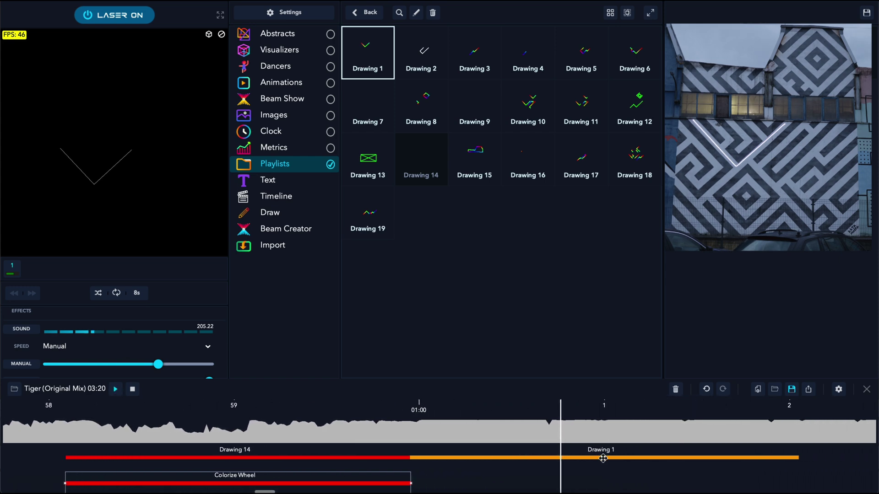
Step: Replay Drawing 1 from its start, stop the playhead at about 01:00.4 and shorten the clip to end there
{"action": "left_click", "coordinate": [409, 423]}
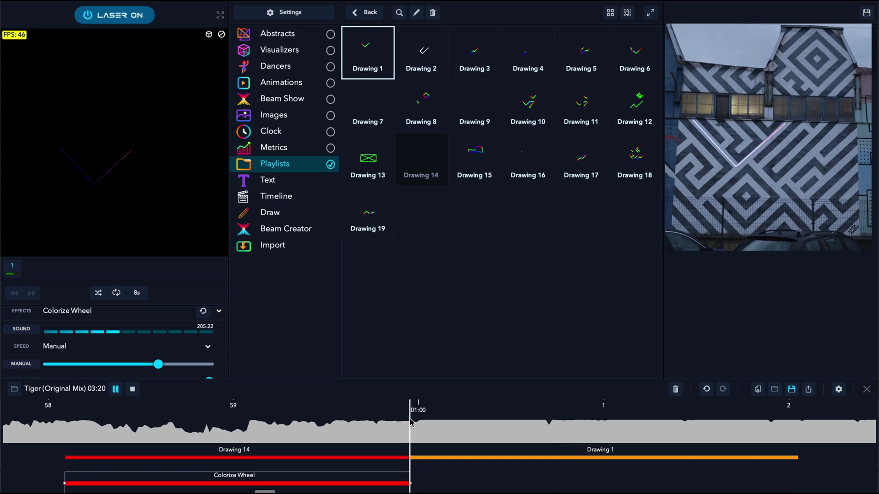
{"action": "left_click", "coordinate": [489, 418]}
{"action": "left_click", "coordinate": [497, 417]}
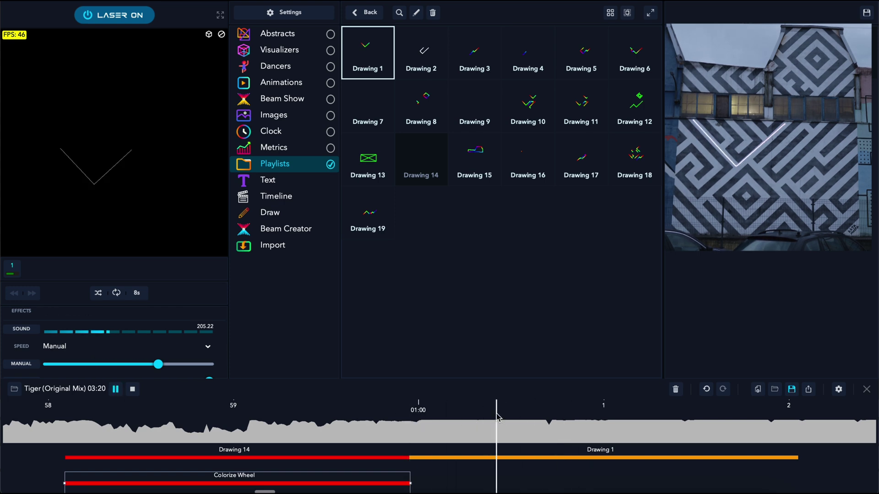
{"action": "left_click", "coordinate": [499, 419]}
{"action": "key", "text": "space"}
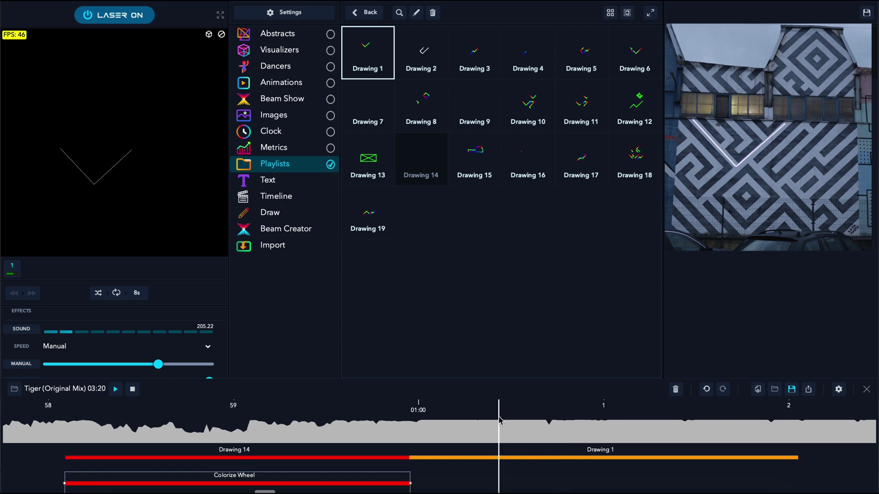
{"action": "left_click", "coordinate": [492, 458]}
{"action": "left_click_drag", "start_coordinate": [797, 456], "coordinate": [498, 461]}
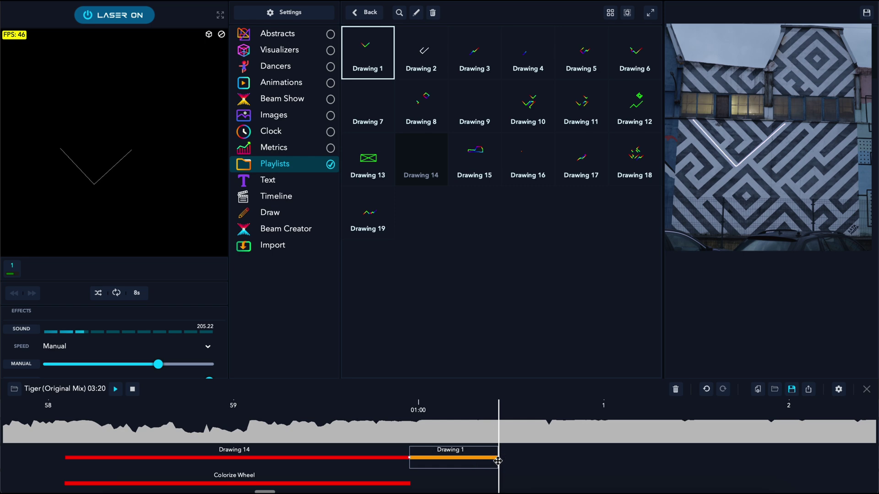
Step: Add Drawing 3 directly after the Drawing 1 clip and play the timeline through it
{"action": "left_click", "coordinate": [476, 58]}
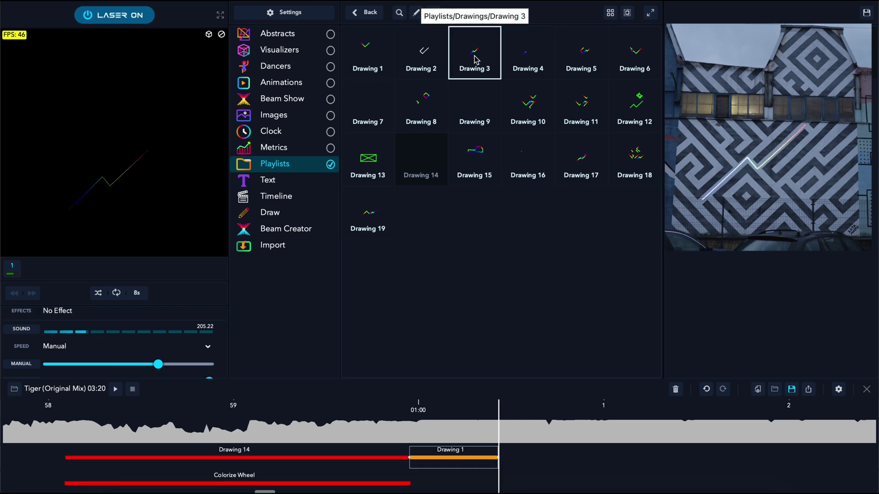
{"action": "mouse_move", "coordinate": [474, 59]}
{"action": "left_mouse_down"}
{"action": "mouse_move", "coordinate": [531, 427]}
{"action": "mouse_move", "coordinate": [529, 462]}
{"action": "mouse_move", "coordinate": [500, 462]}
{"action": "left_mouse_up"}
{"action": "key", "text": "space"}
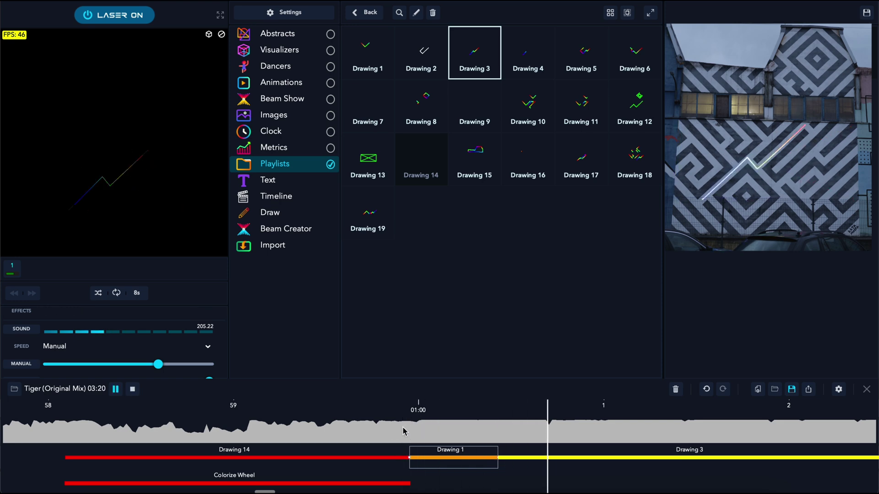
{"action": "key", "text": "space"}
{"action": "left_click", "coordinate": [492, 428]}
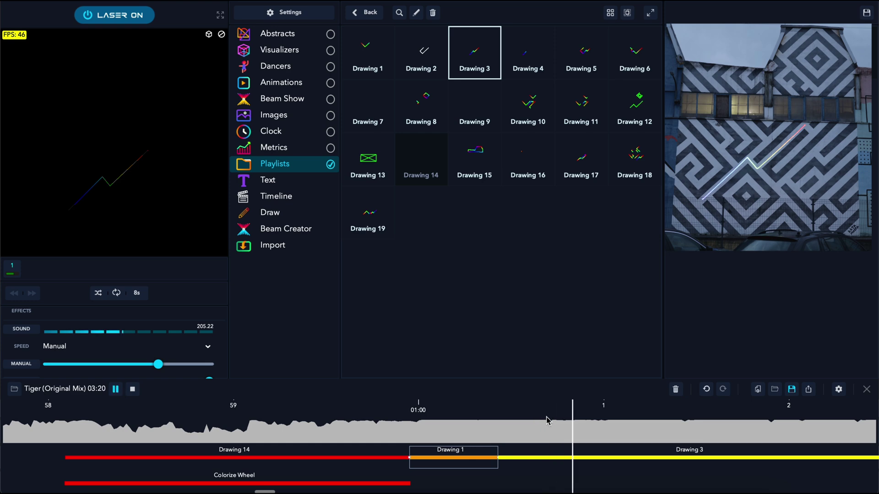
Step: Place the playhead at about 01:00.7 and shorten the Drawing 3 clip to end there
{"action": "left_click", "coordinate": [543, 418]}
{"action": "left_click", "coordinate": [544, 420]}
{"action": "left_click", "coordinate": [551, 458]}
{"action": "scroll", "coordinate": [551, 458], "scroll_direction": "down", "scroll_amount": 2}
{"action": "left_click_drag", "start_coordinate": [794, 457], "coordinate": [547, 457]}
{"action": "scroll", "coordinate": [547, 456], "scroll_direction": "up", "scroll_amount": 2}
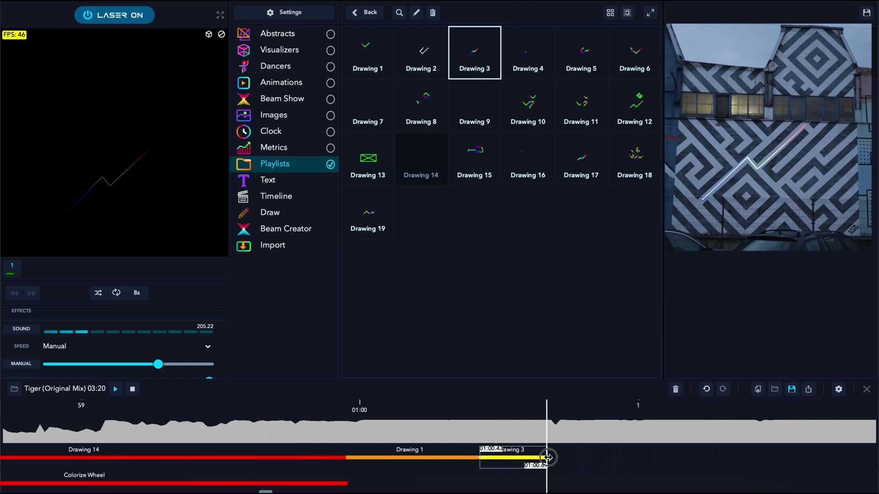
Step: Save the timeline and check the default clip duration in the timeline settings
{"action": "left_click", "coordinate": [792, 389]}
{"action": "left_click", "coordinate": [544, 236]}
{"action": "left_click", "coordinate": [838, 390]}
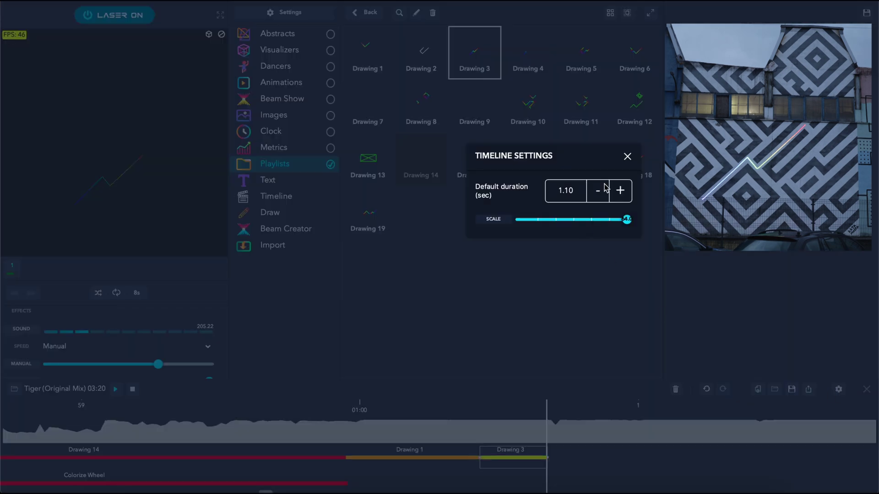
{"action": "left_click", "coordinate": [627, 158]}
Step: Play the timeline from the end of Drawing 14 through Drawing 1 and Drawing 3, stopping past them
{"action": "left_click", "coordinate": [322, 447]}
{"action": "key", "text": "space"}
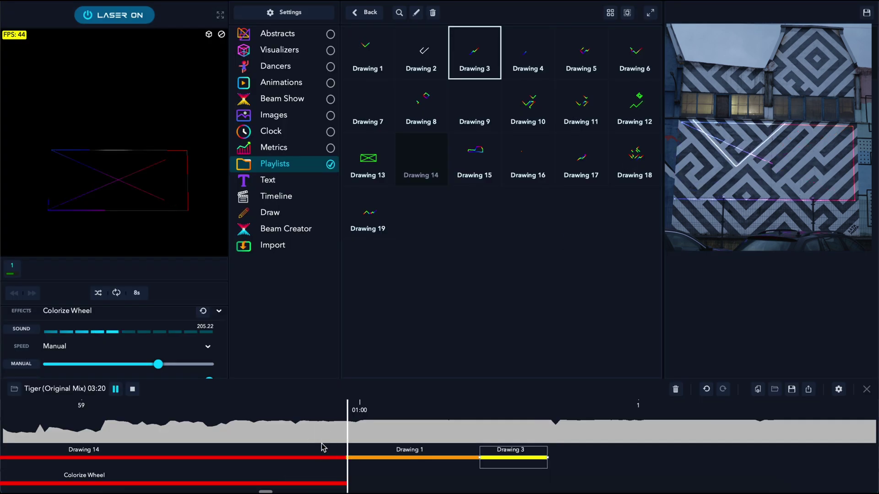
{"action": "key", "text": "space"}
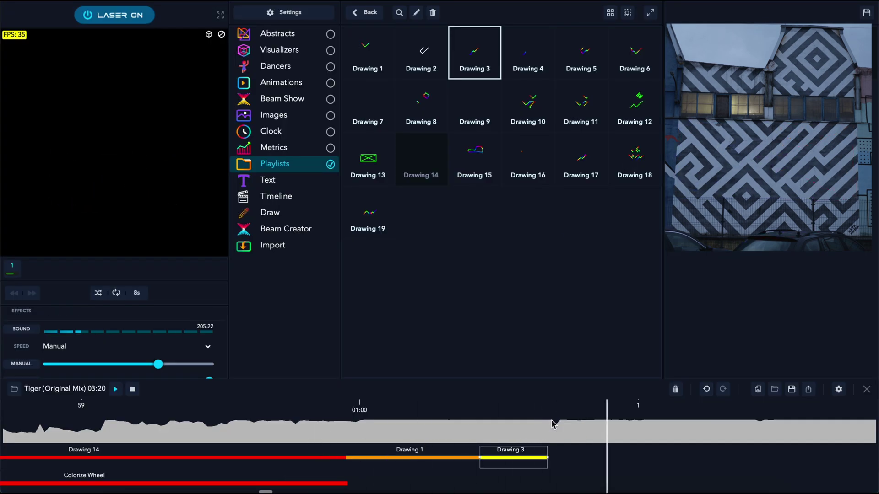
Step: Add Drawing 5 directly after the Drawing 3 clip and play the timeline from about 01:00 into it
{"action": "left_click", "coordinate": [580, 61]}
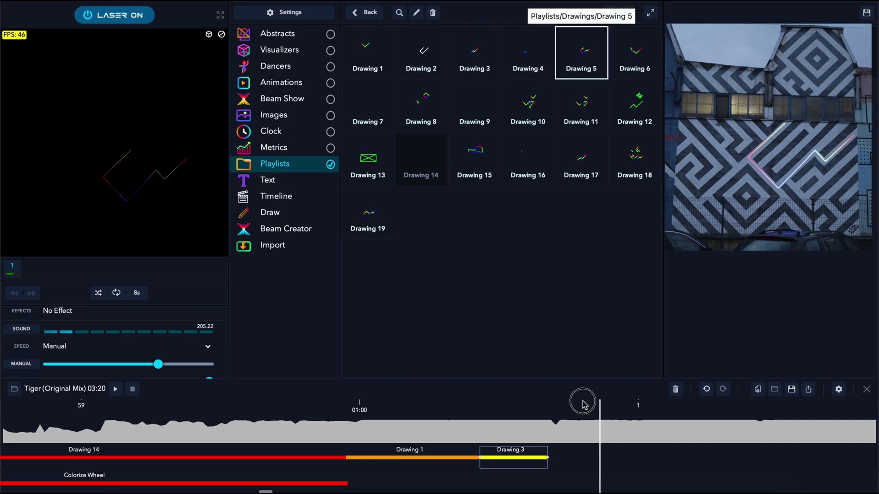
{"action": "left_click_drag", "start_coordinate": [581, 61], "coordinate": [579, 464]}
{"action": "left_click", "coordinate": [392, 423]}
{"action": "key", "text": "space"}
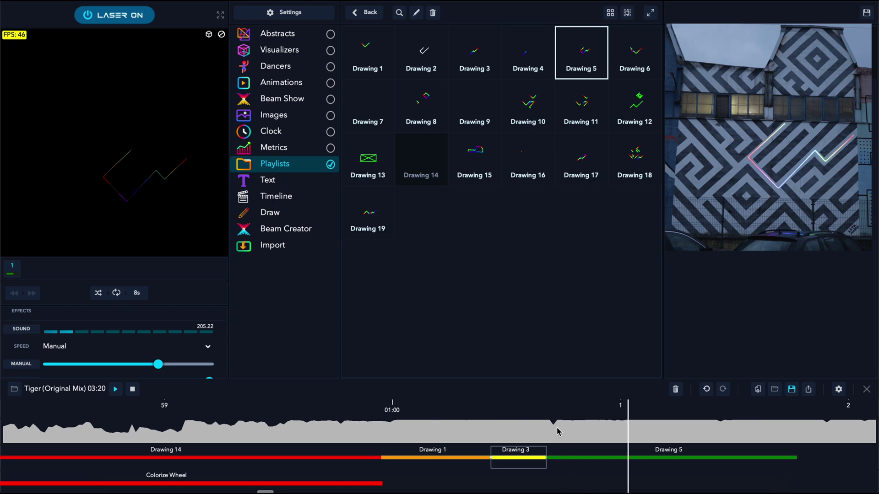
Step: Shorten the Drawing 5 clip to end at the playhead, at about 01:00.9
{"action": "left_click", "coordinate": [620, 461]}
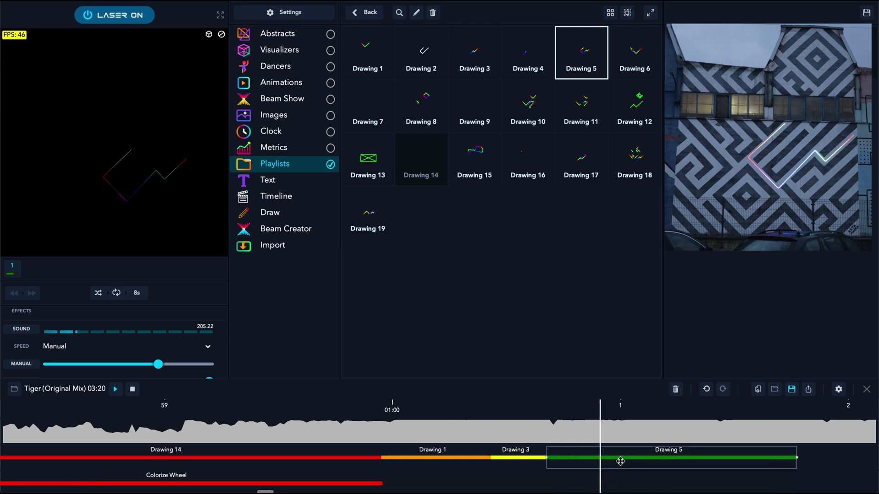
{"action": "mouse_move", "coordinate": [796, 460]}
{"action": "left_mouse_down"}
{"action": "mouse_move", "coordinate": [590, 459]}
{"action": "mouse_move", "coordinate": [601, 459]}
{"action": "left_mouse_up"}
{"action": "scroll", "coordinate": [601, 459], "scroll_direction": "up", "scroll_amount": 2}
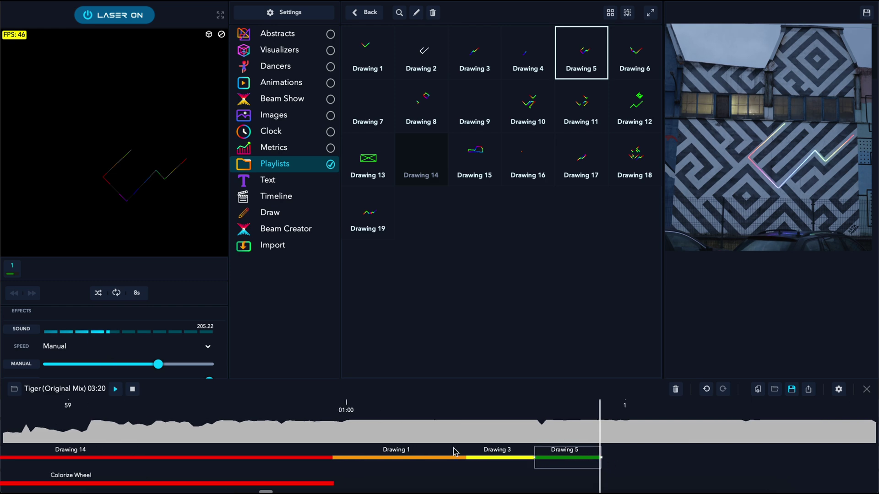